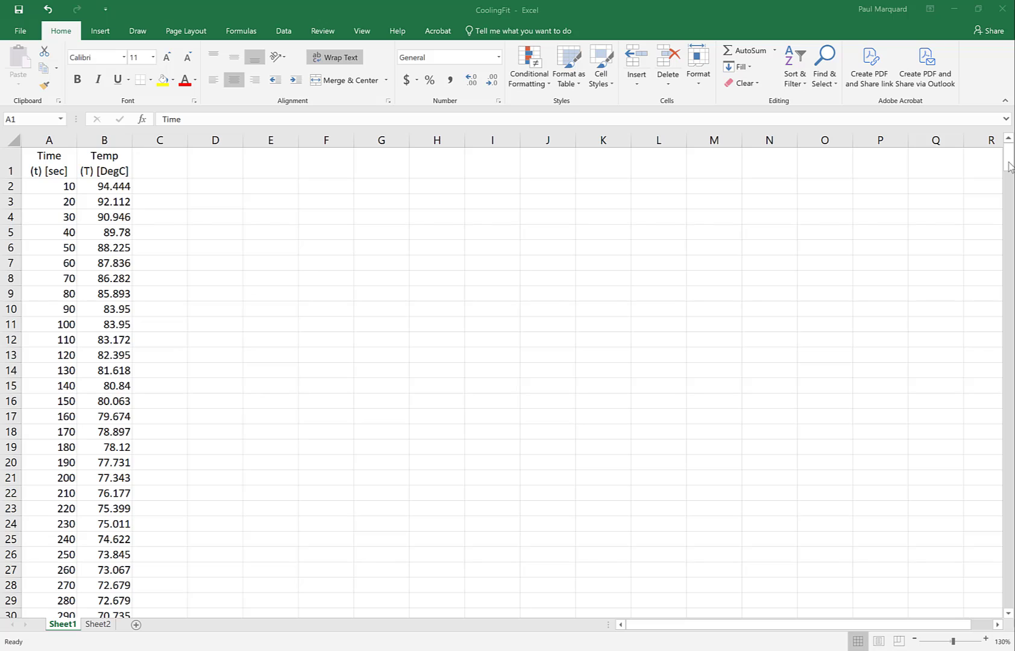
Step: Format the first five temperature readings in B2:B6 to show two decimal places
drag(1011, 165, 1011, 440)
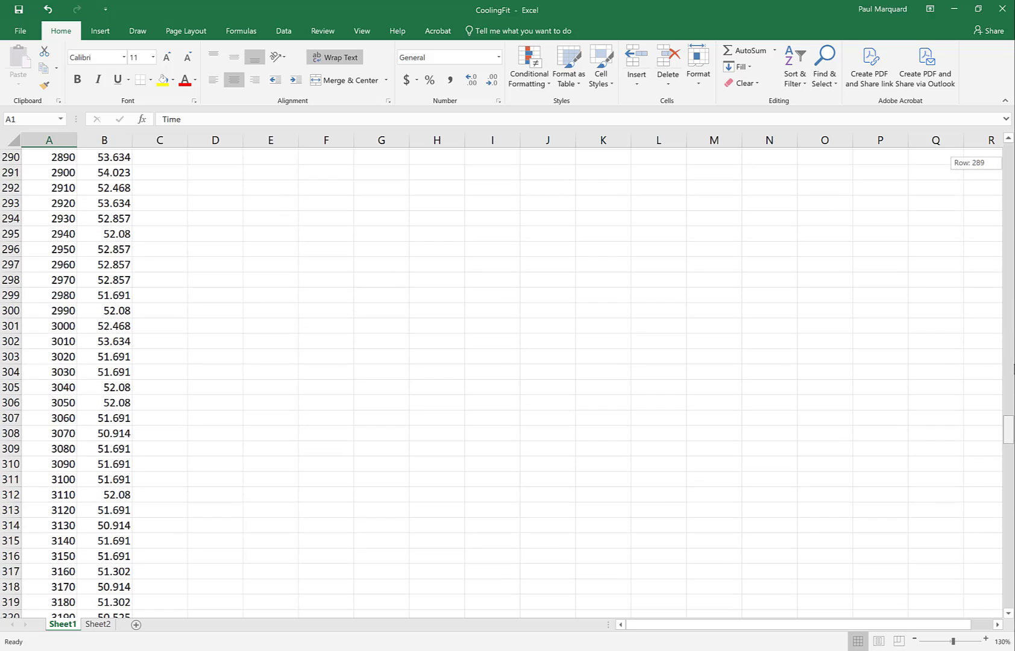
key(ctrl+Home)
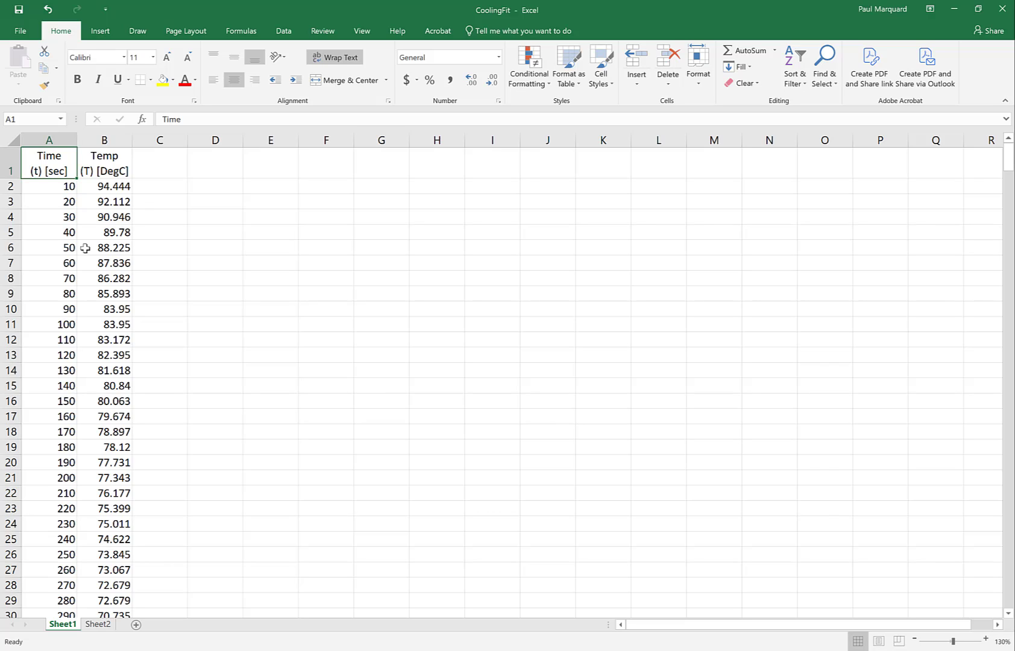
click(99, 189)
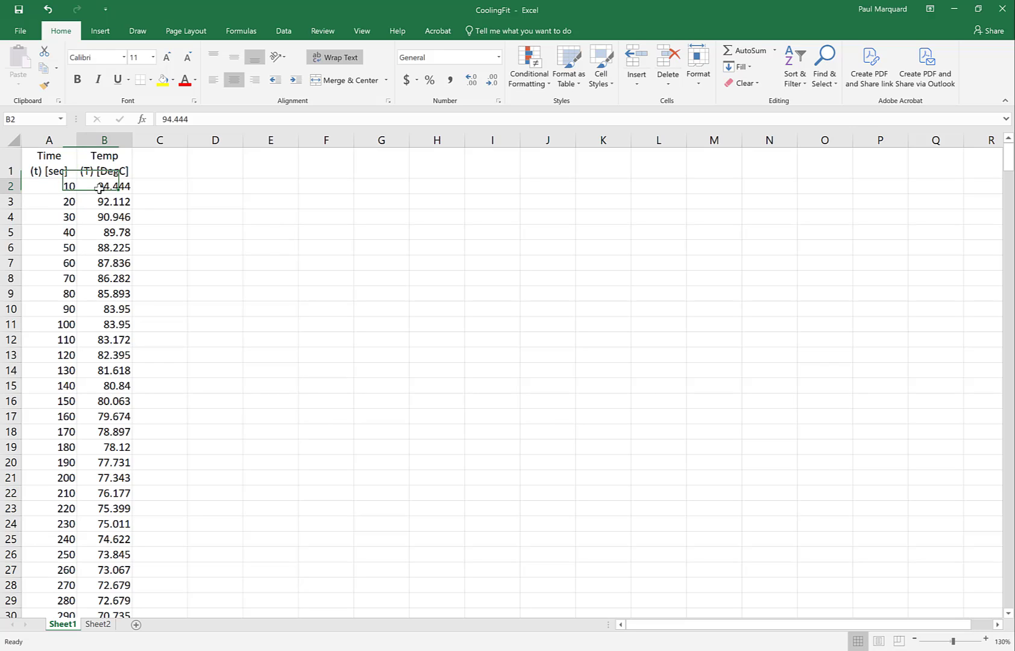
drag(99, 189, 106, 248)
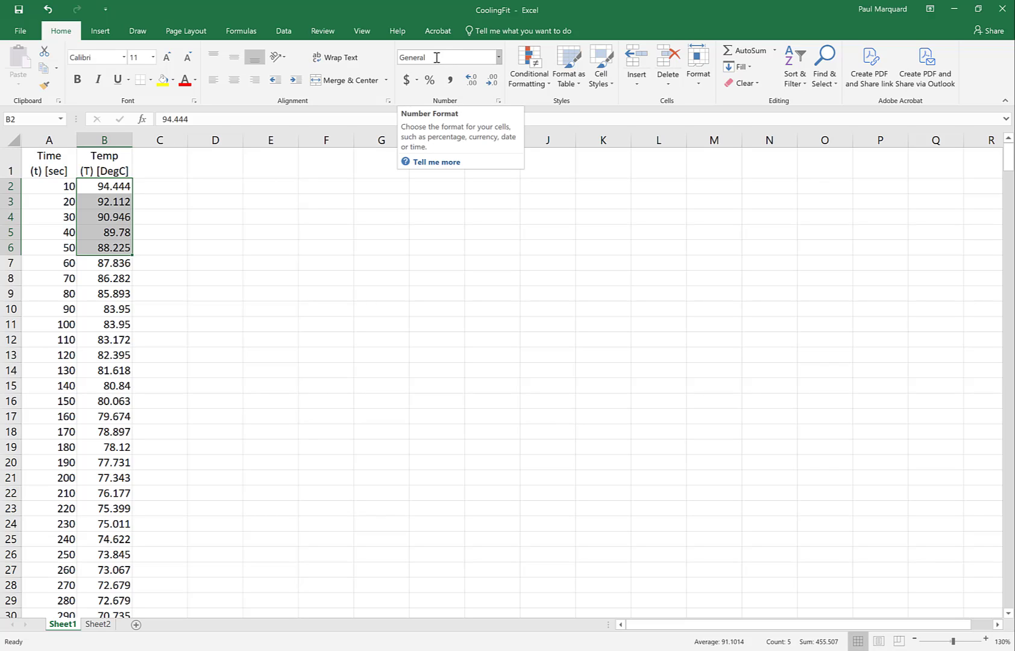
click(472, 89)
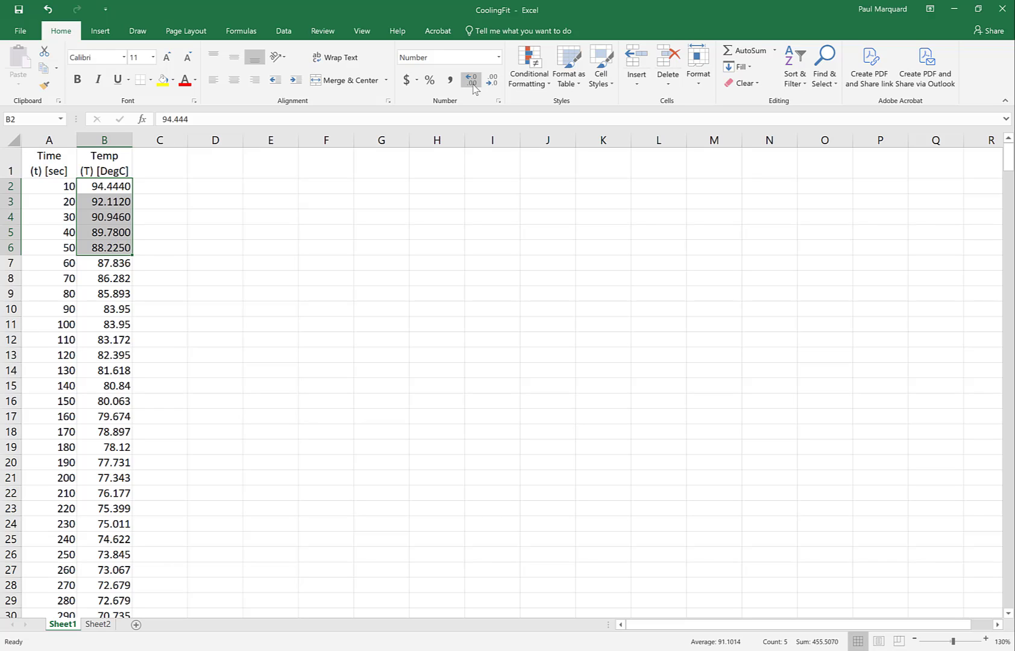
click(490, 84)
click(490, 84)
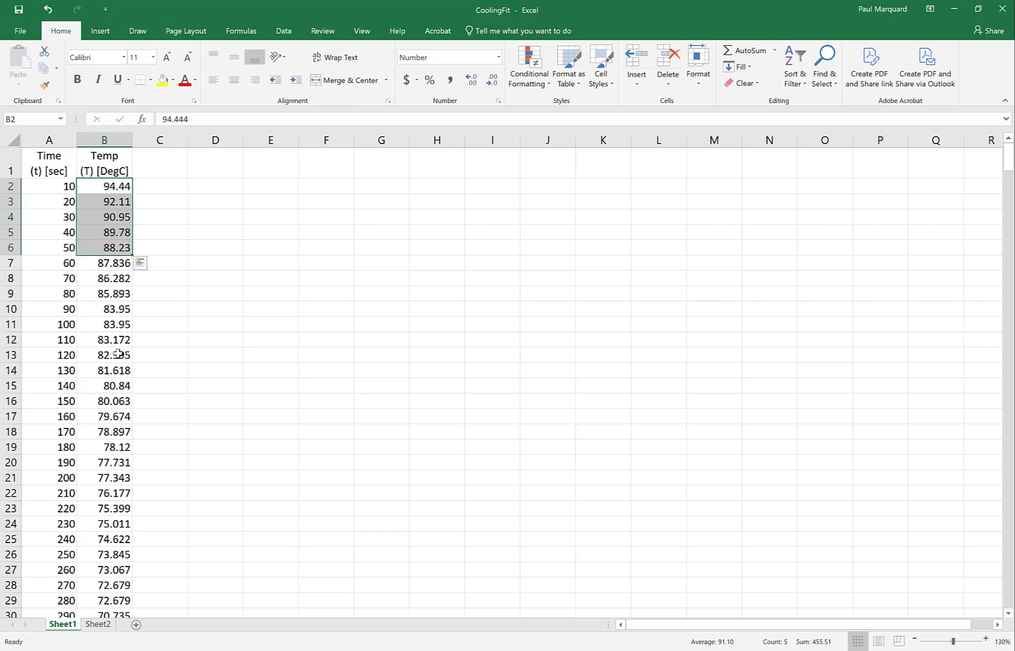
Step: Format the temperatures in B2:B30 to two decimal places and change their number format to Scientific
click(108, 190)
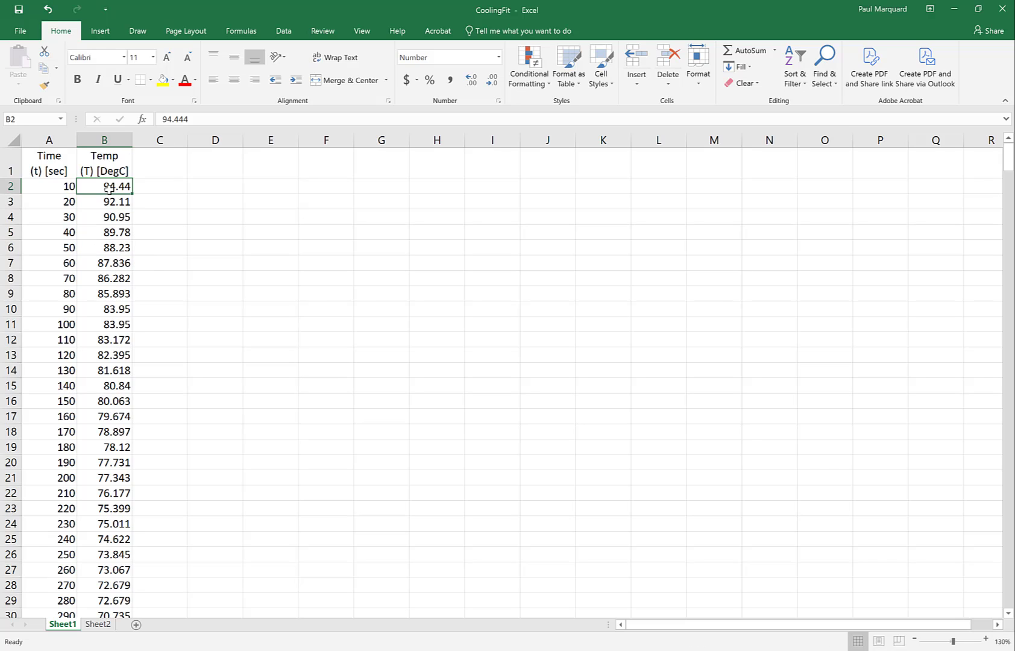
drag(108, 189, 113, 613)
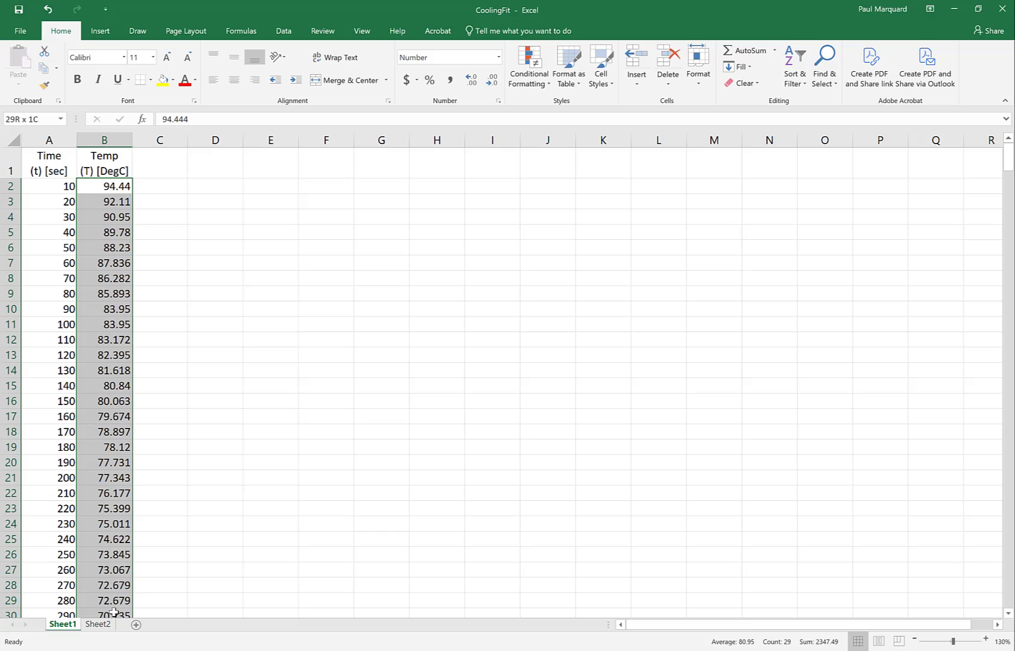
click(489, 81)
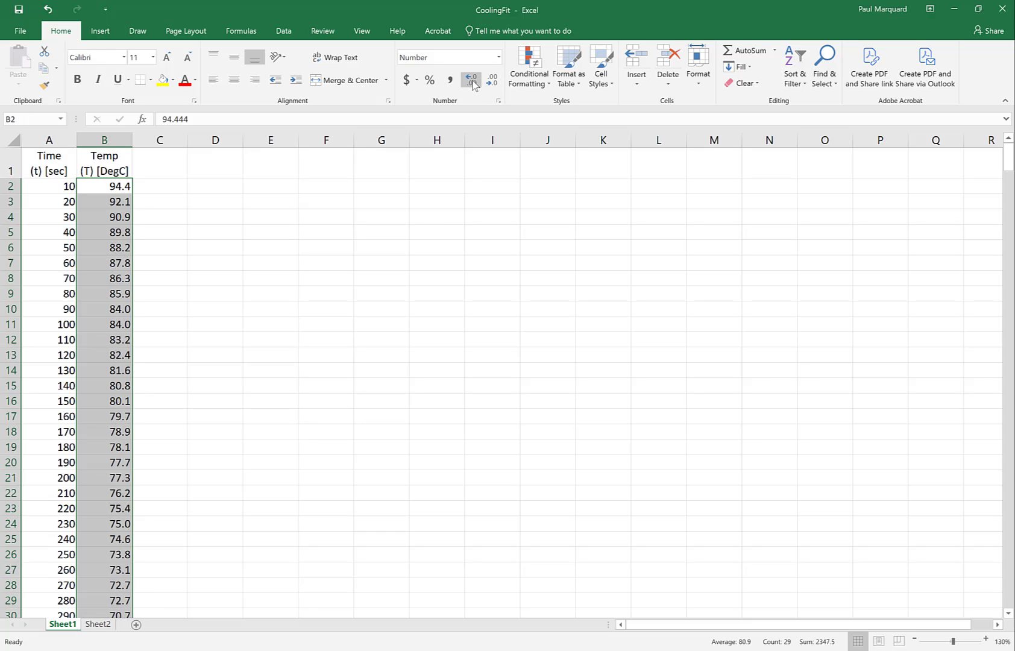
click(471, 80)
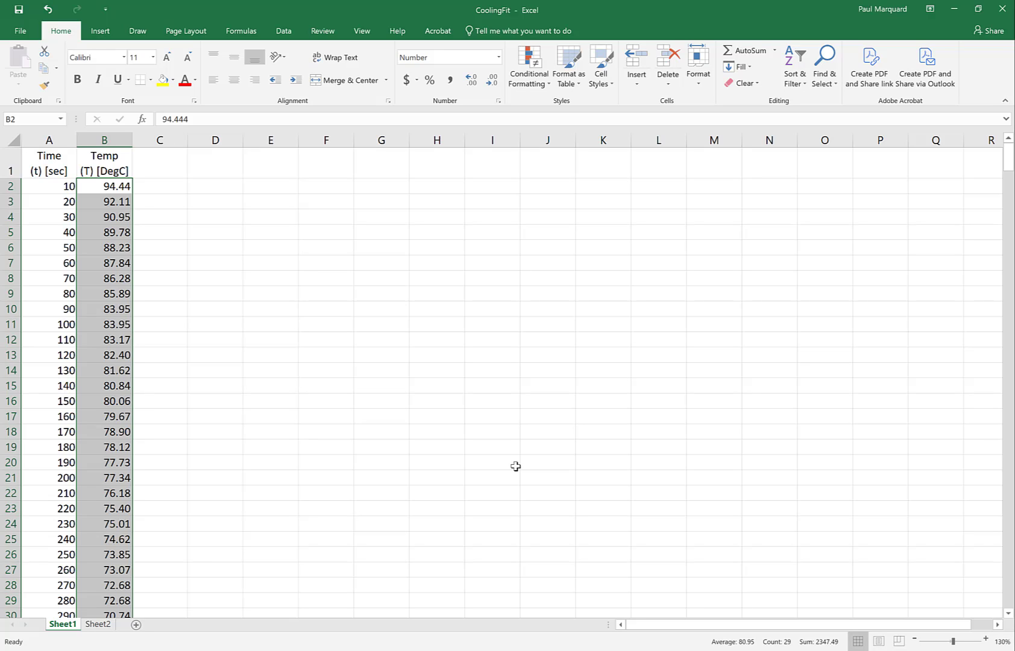
click(500, 58)
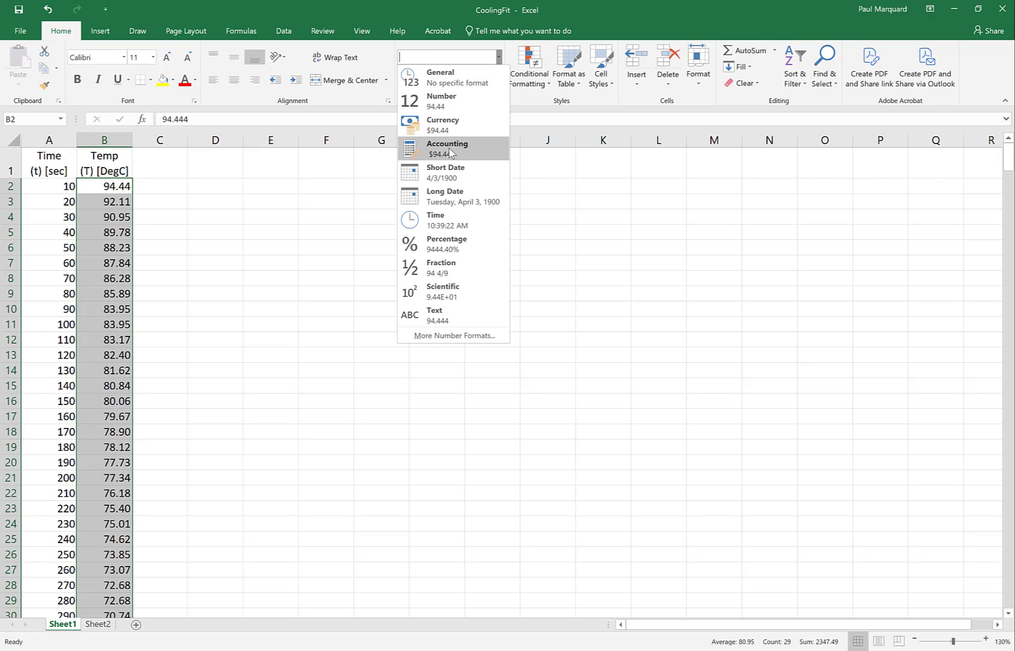
click(438, 296)
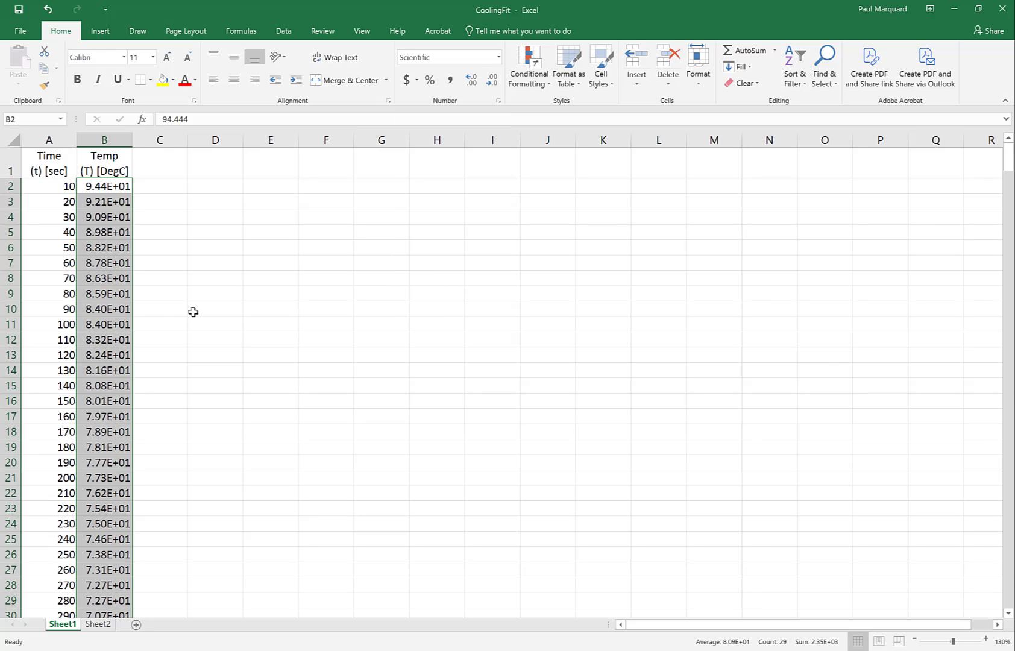
click(100, 190)
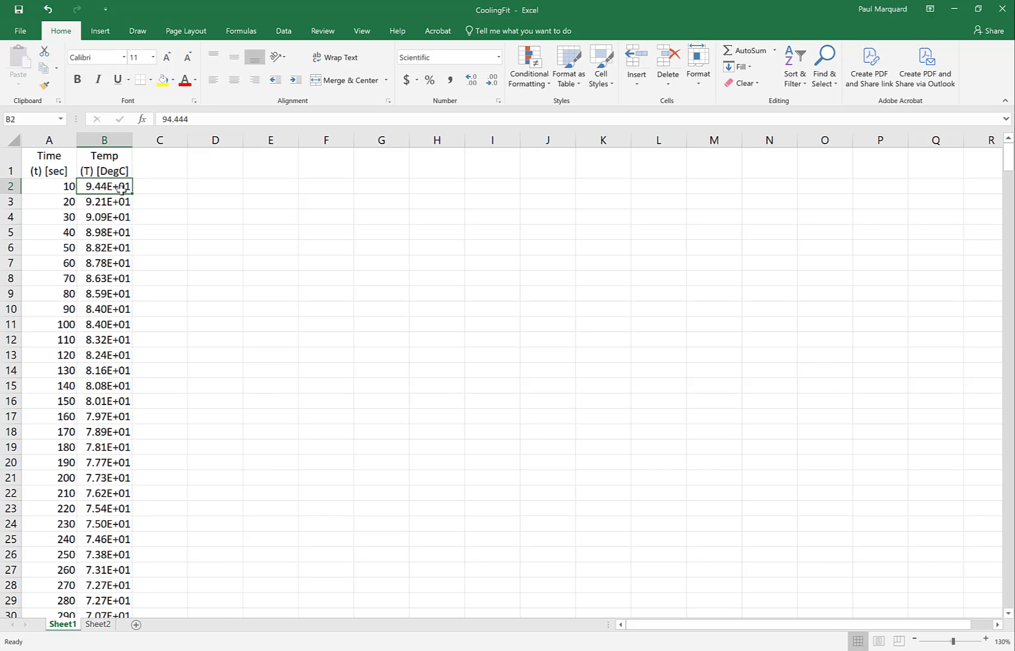
Step: Rename the Sheet1 worksheet as Cooling
double_click(60, 625)
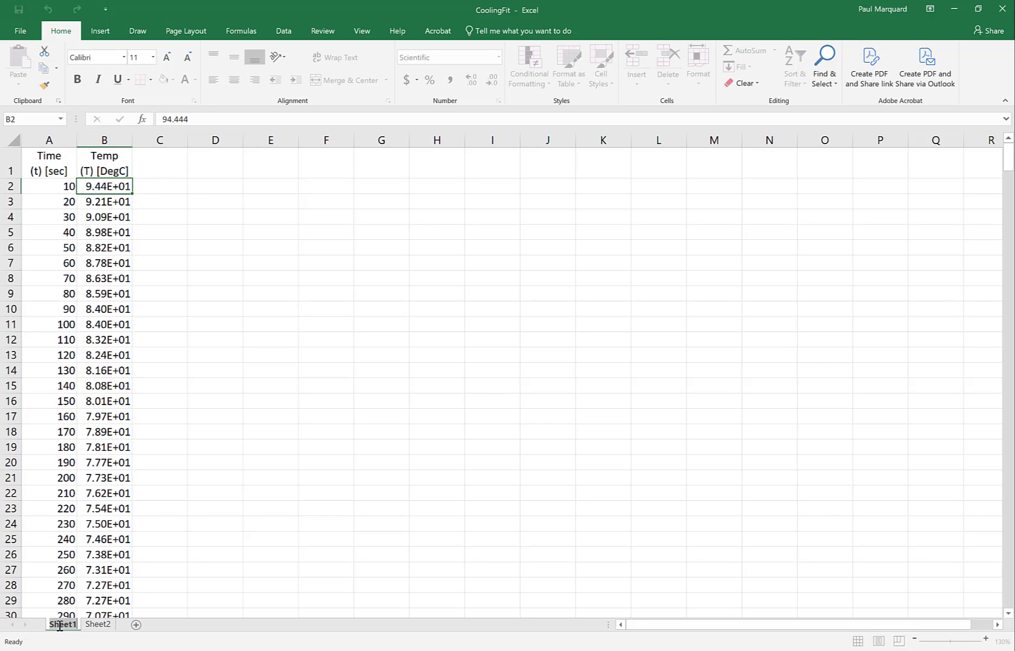
text(Cooling)
key(Return)
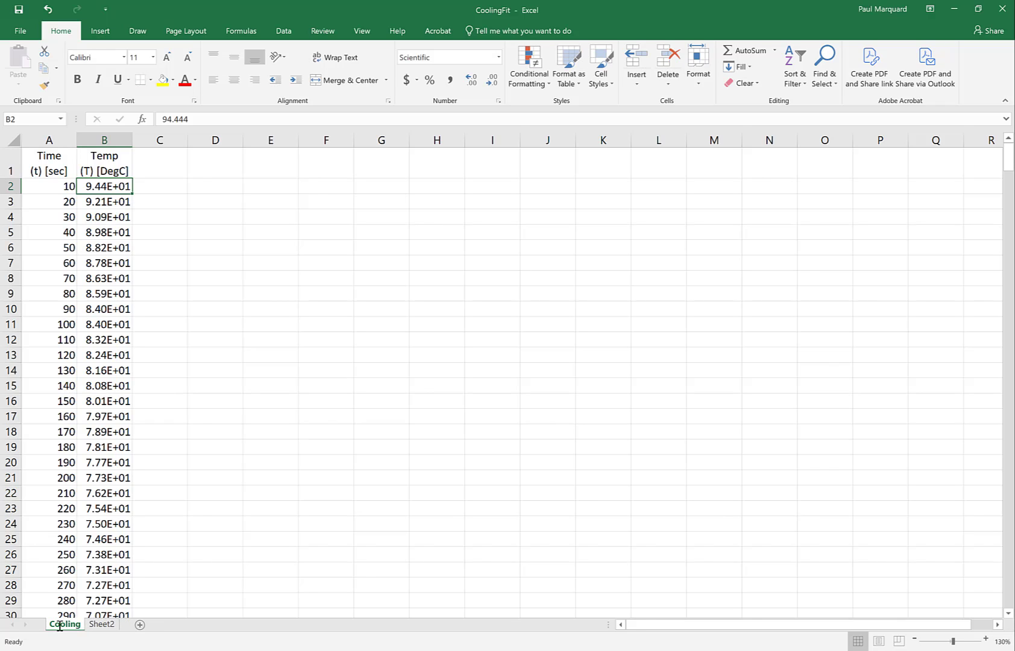
Step: Switch to the Sheet2 worksheet and rename it as Grades
click(96, 627)
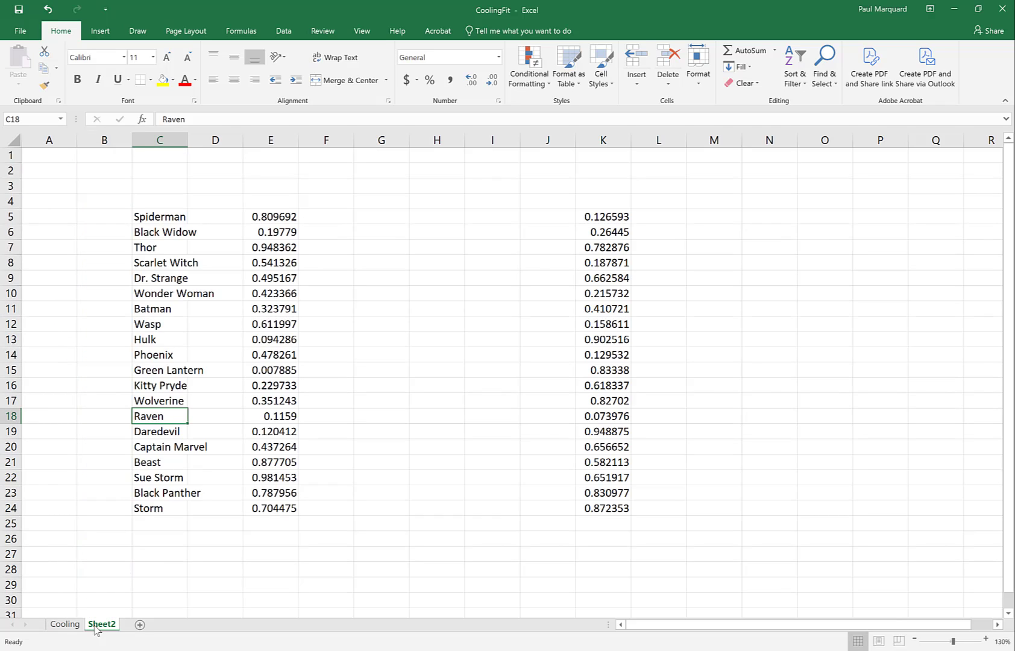
double_click(95, 625)
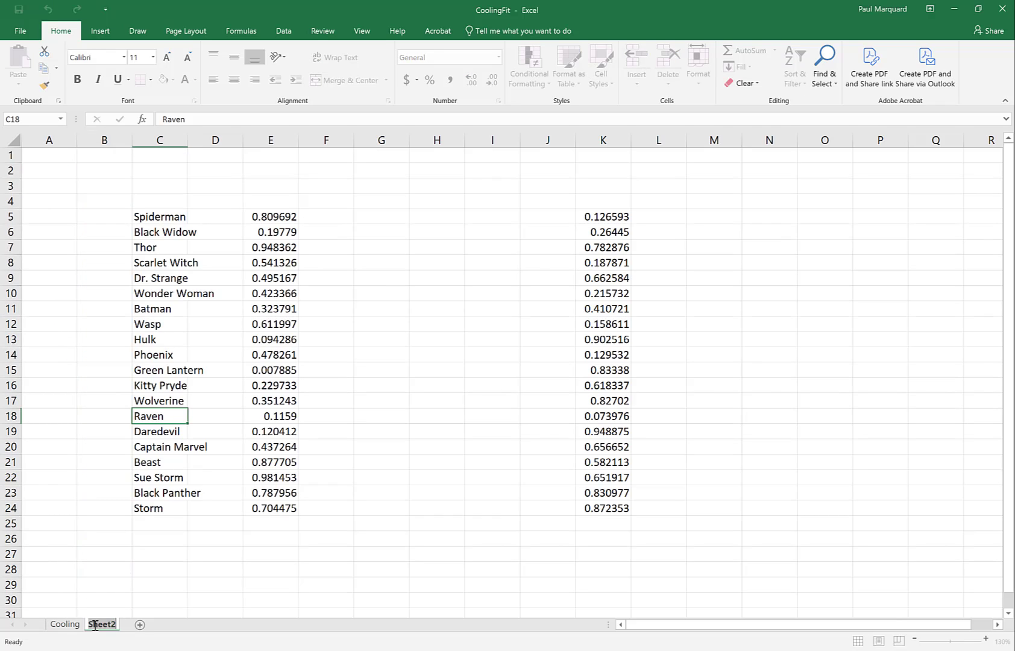
text(Grades)
key(Return)
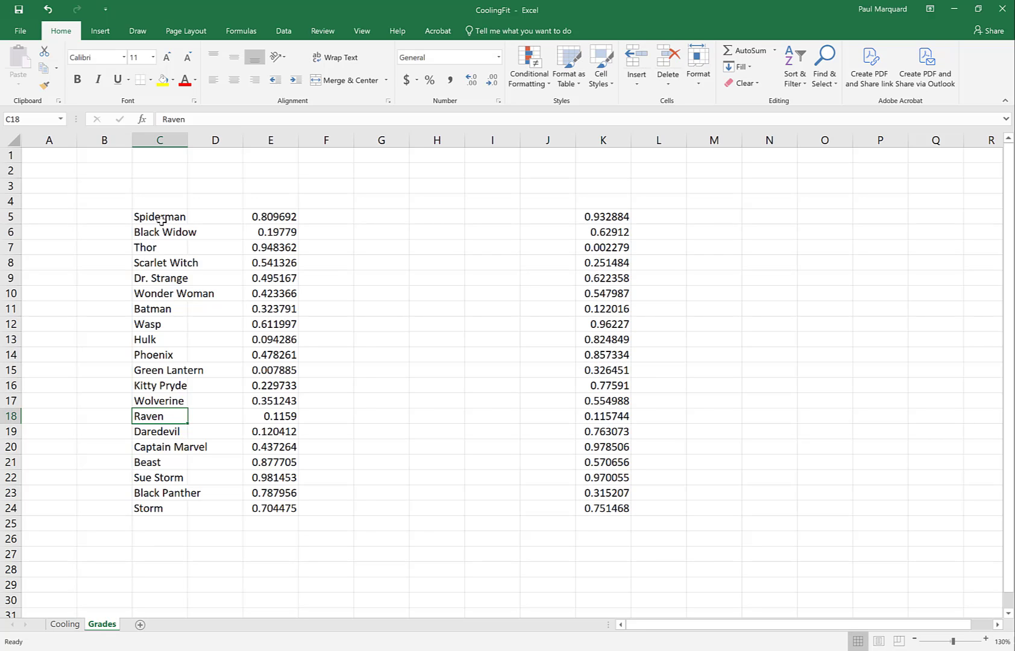
Step: Auto-fit the width of column C to the superhero names in C5:C24
drag(161, 218, 158, 510)
click(152, 511)
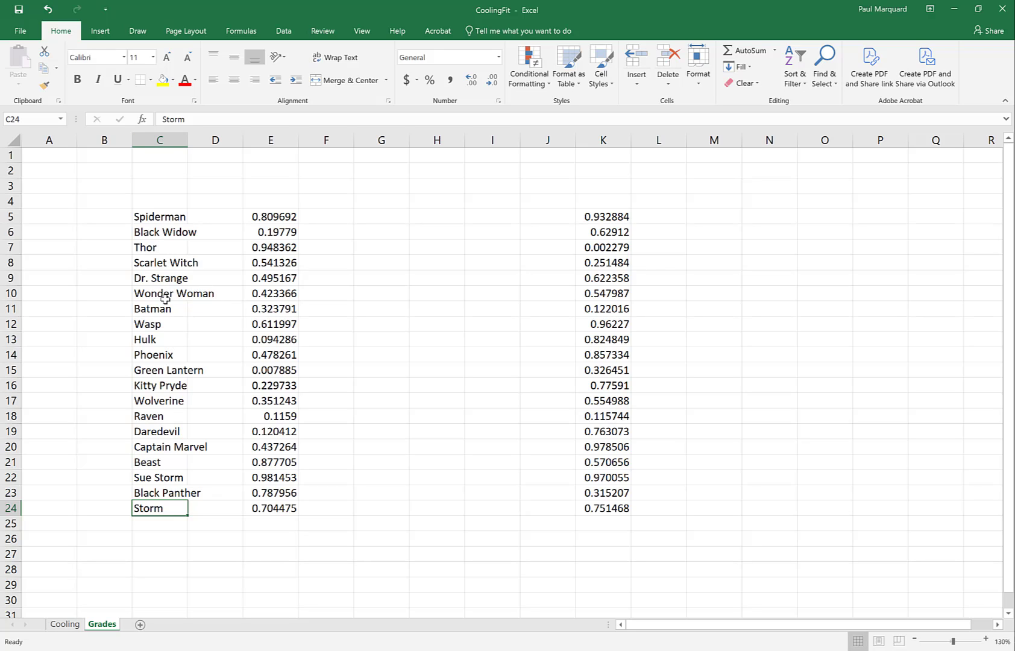
double_click(188, 139)
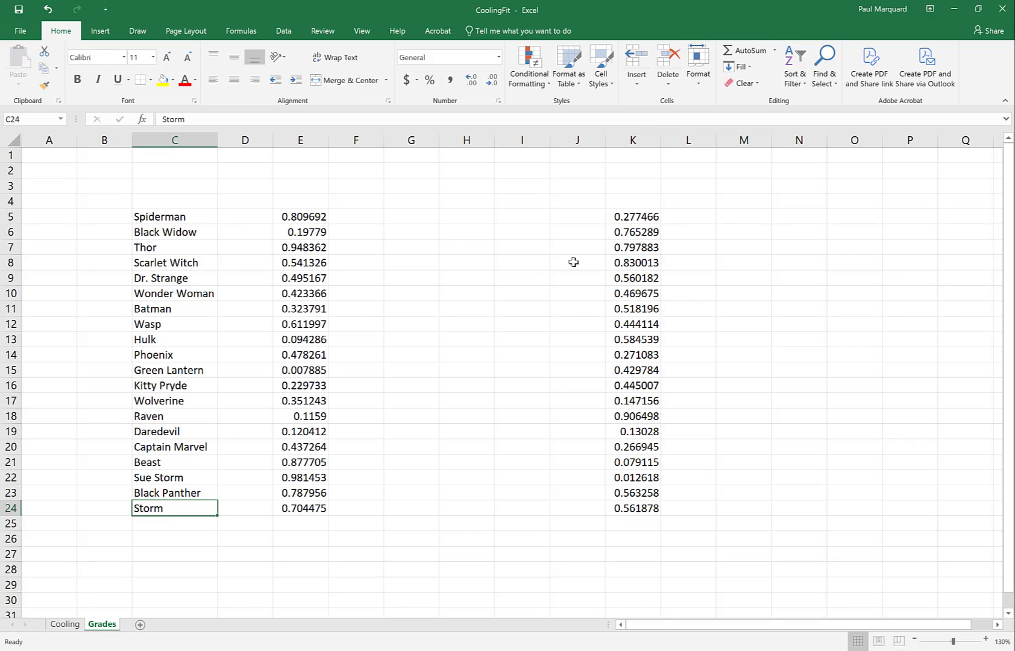
Step: Inspect the formula in K5 and move the fixed values in E5:E24 next to the names, into D5:D24
drag(626, 217, 652, 471)
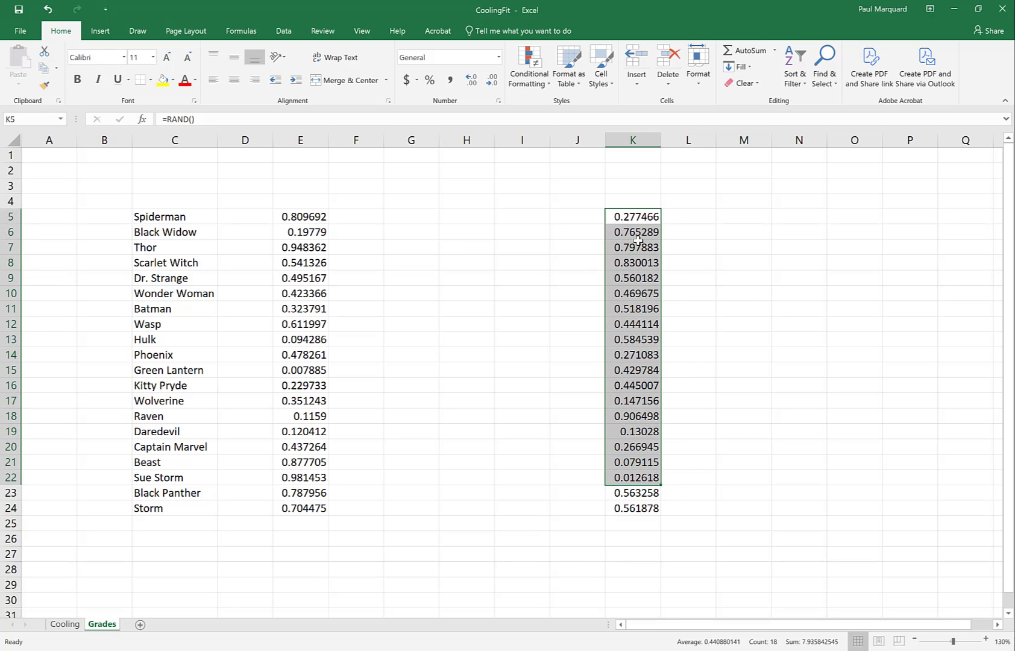
click(628, 217)
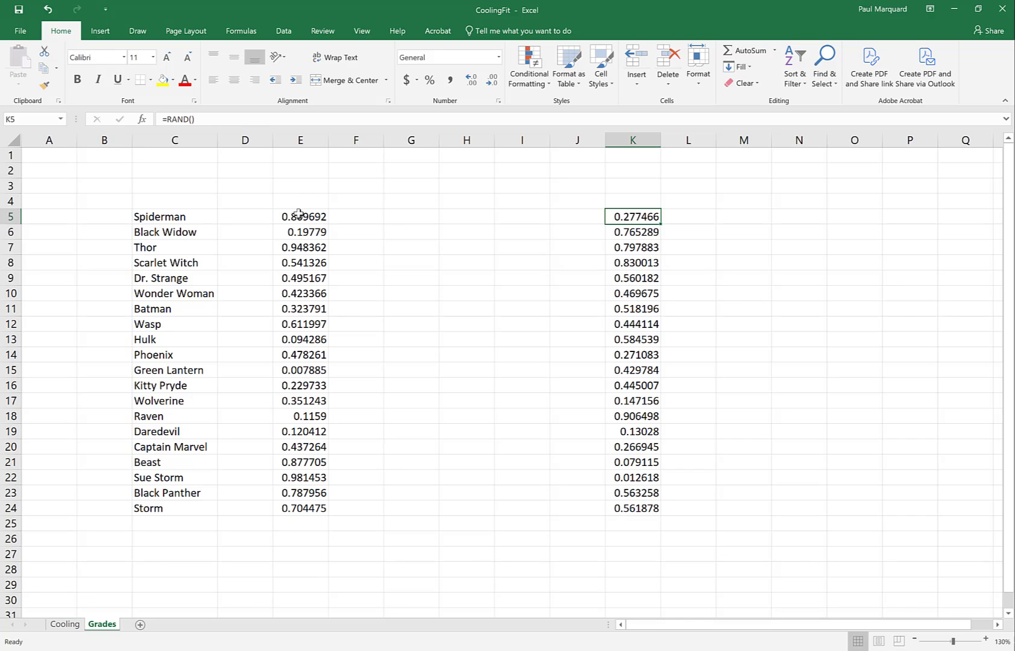
drag(299, 214, 316, 509)
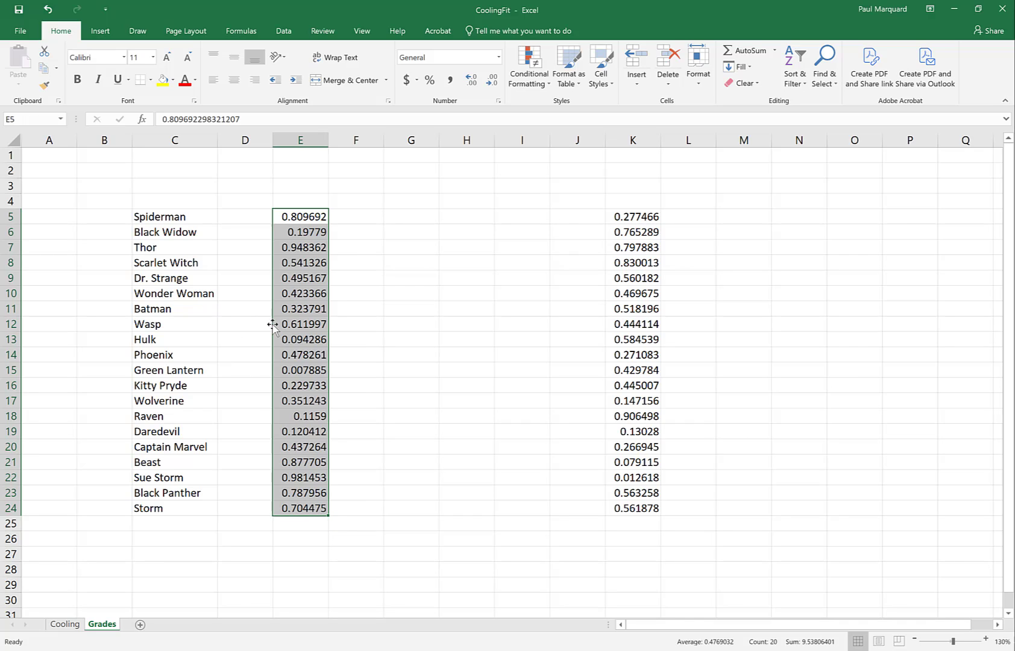
drag(273, 324, 252, 329)
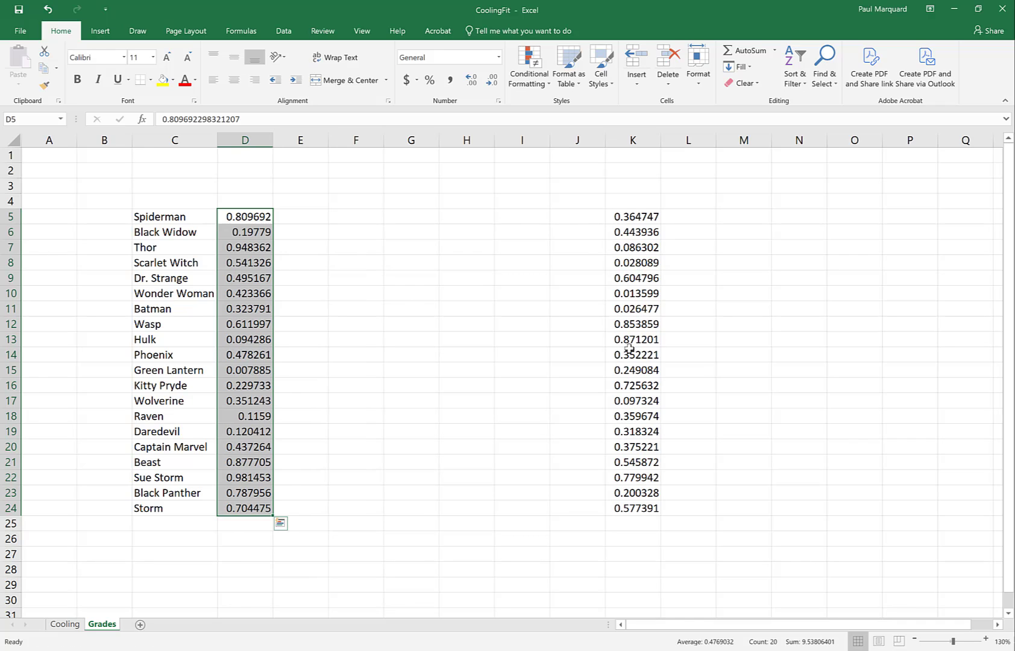
Step: Clear the values in D5:D24 beside the superhero names
click(237, 215)
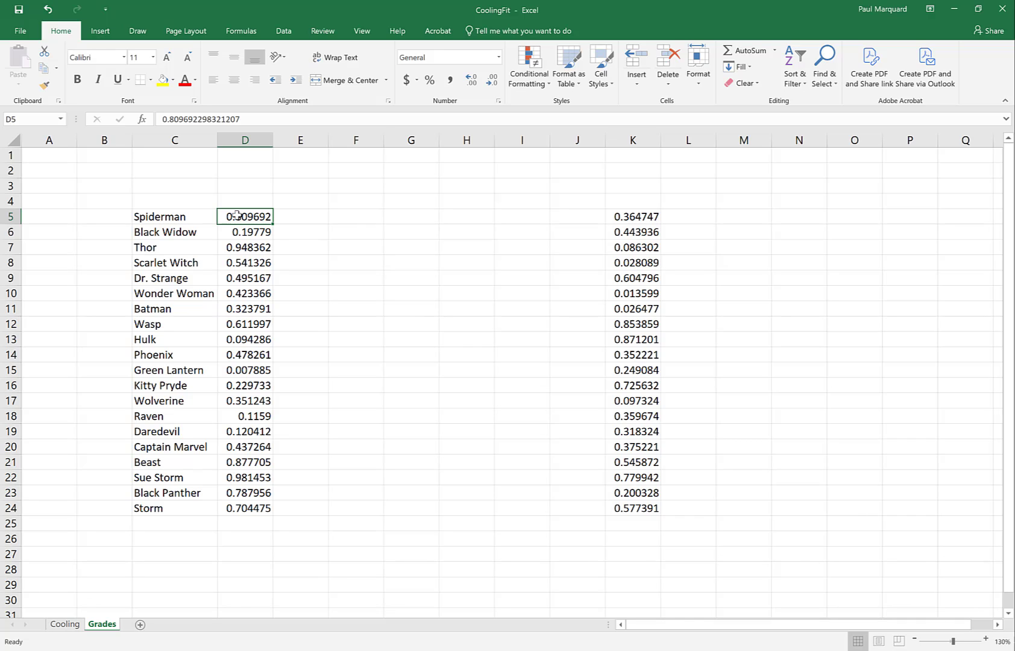
drag(237, 215, 261, 511)
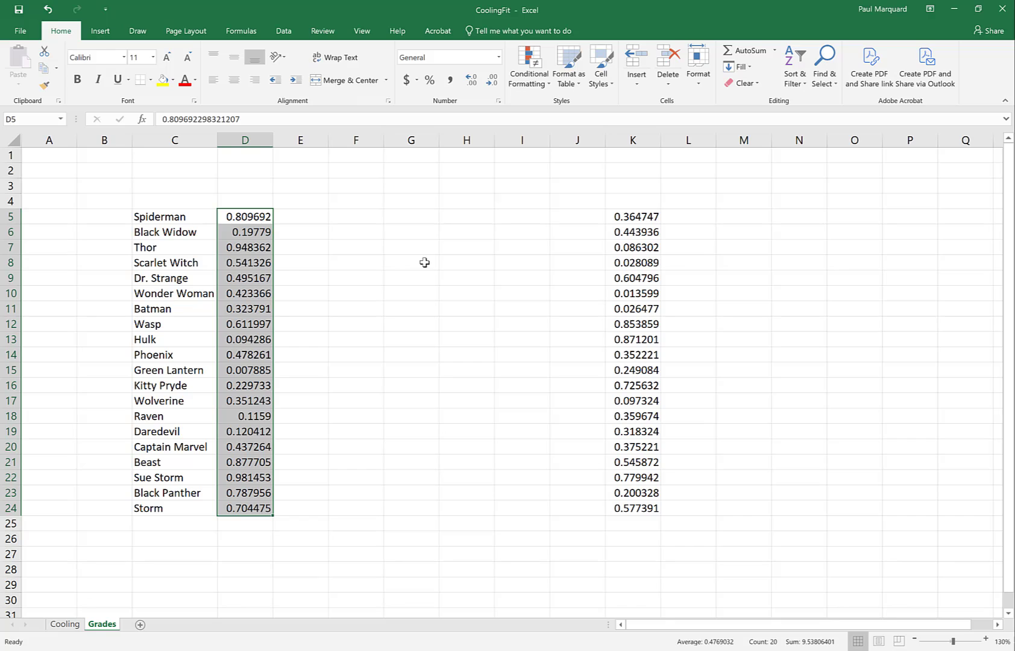
key(Delete)
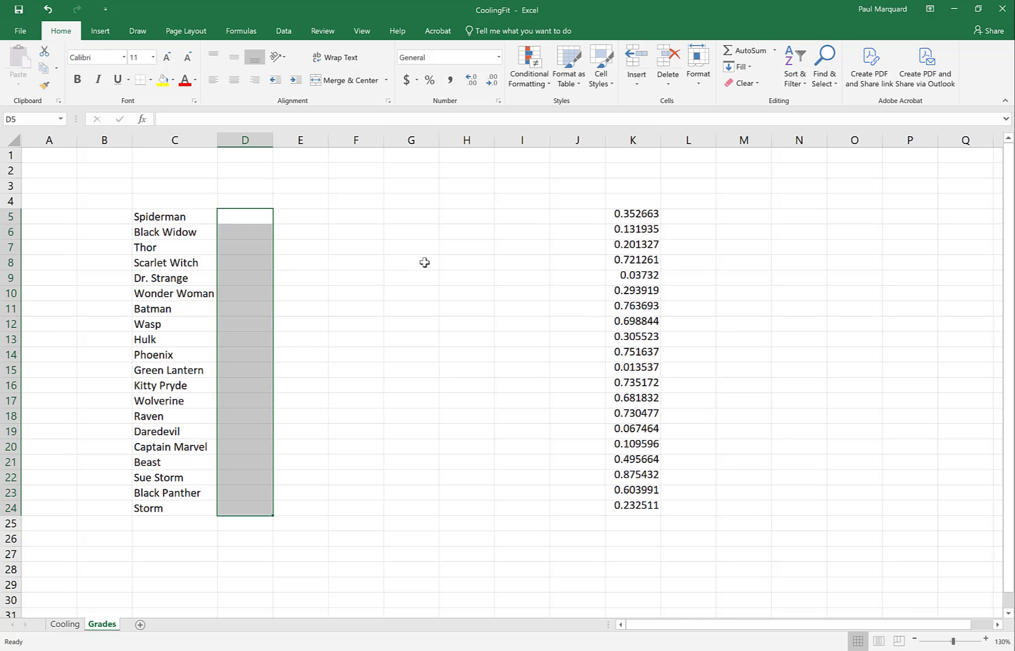
Step: Copy the random numbers in K5:K24 and paste them as values only into the cells starting at D5
drag(623, 219, 647, 501)
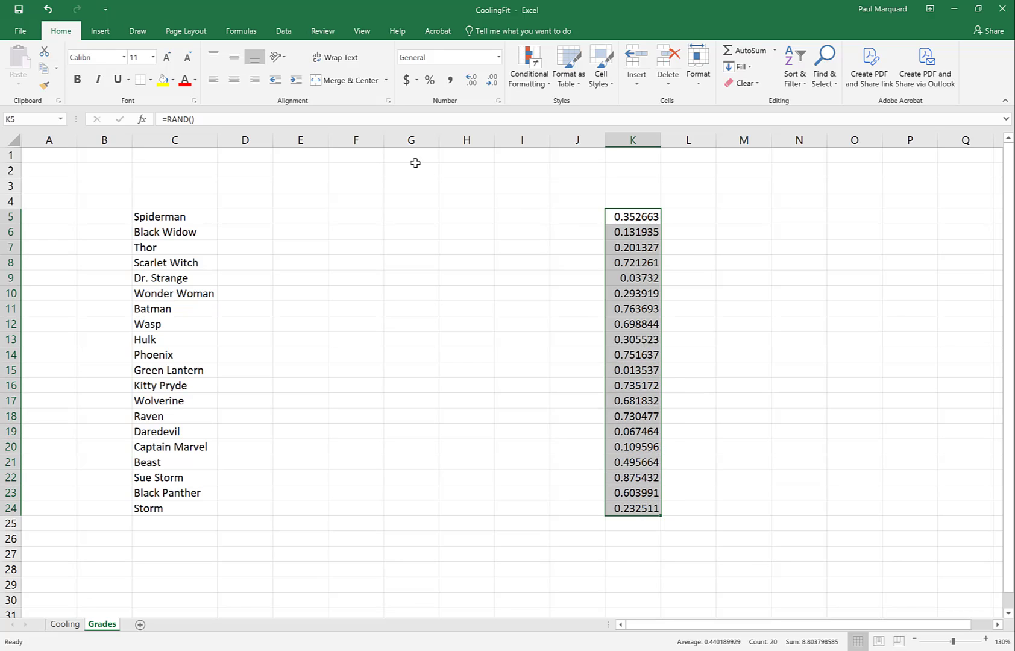
click(44, 74)
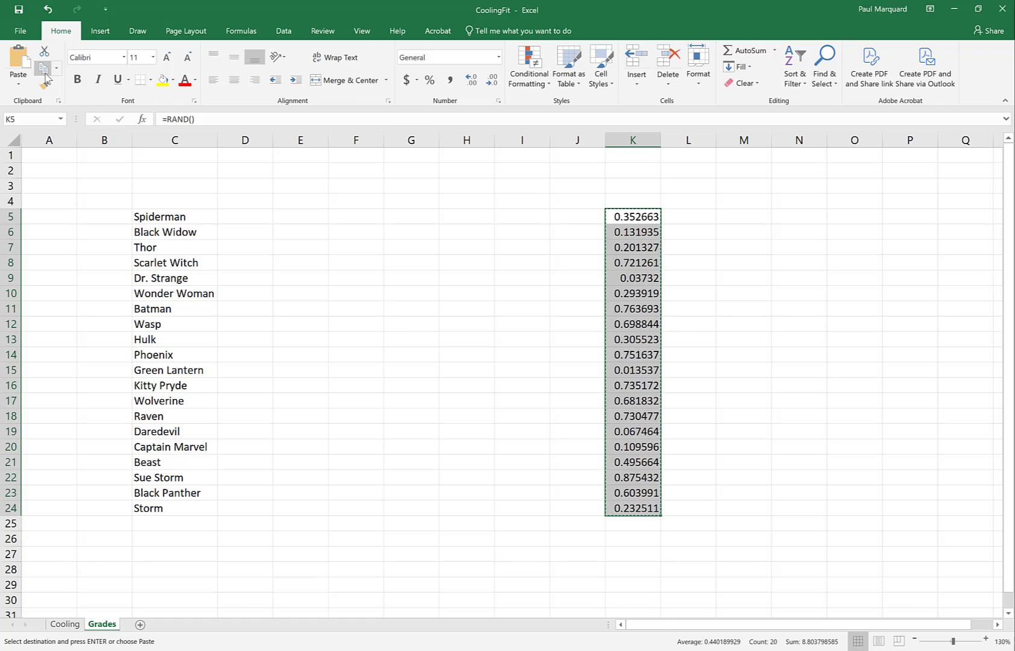
click(241, 220)
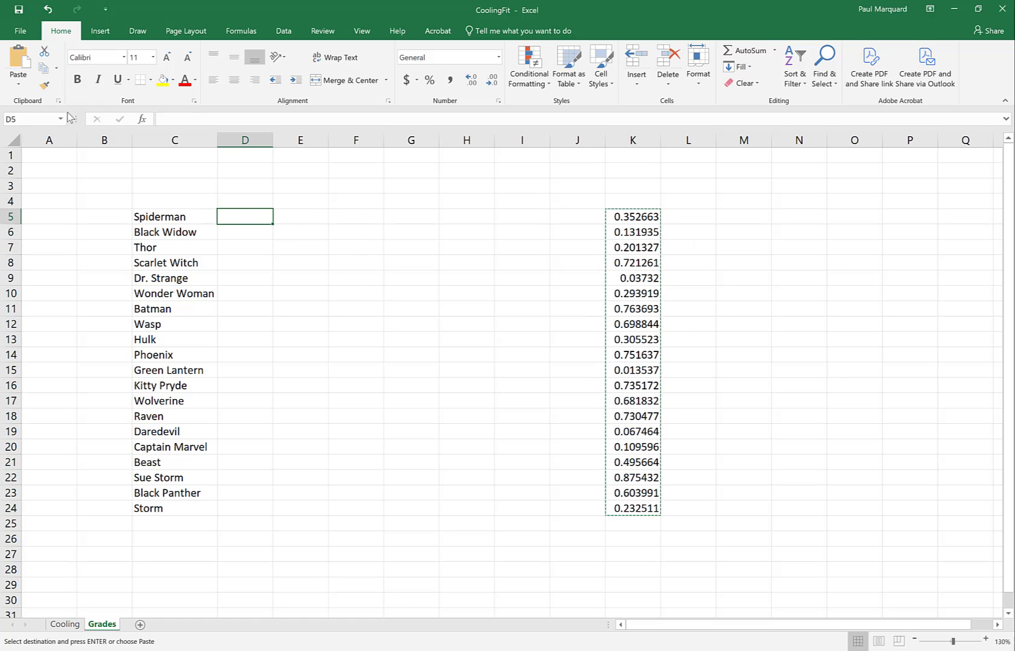
click(18, 88)
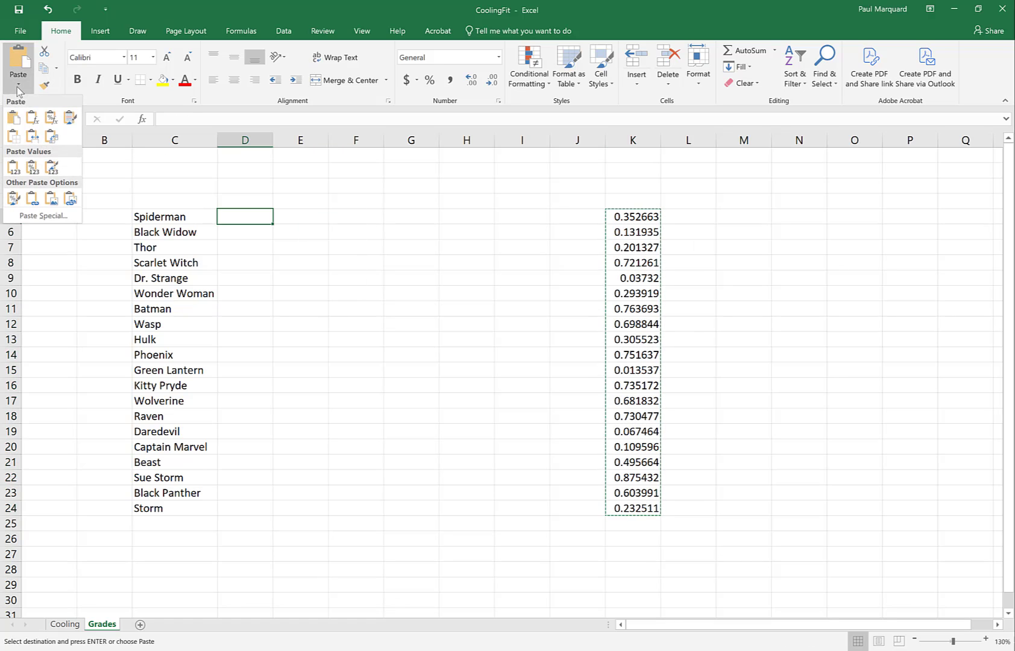
click(12, 168)
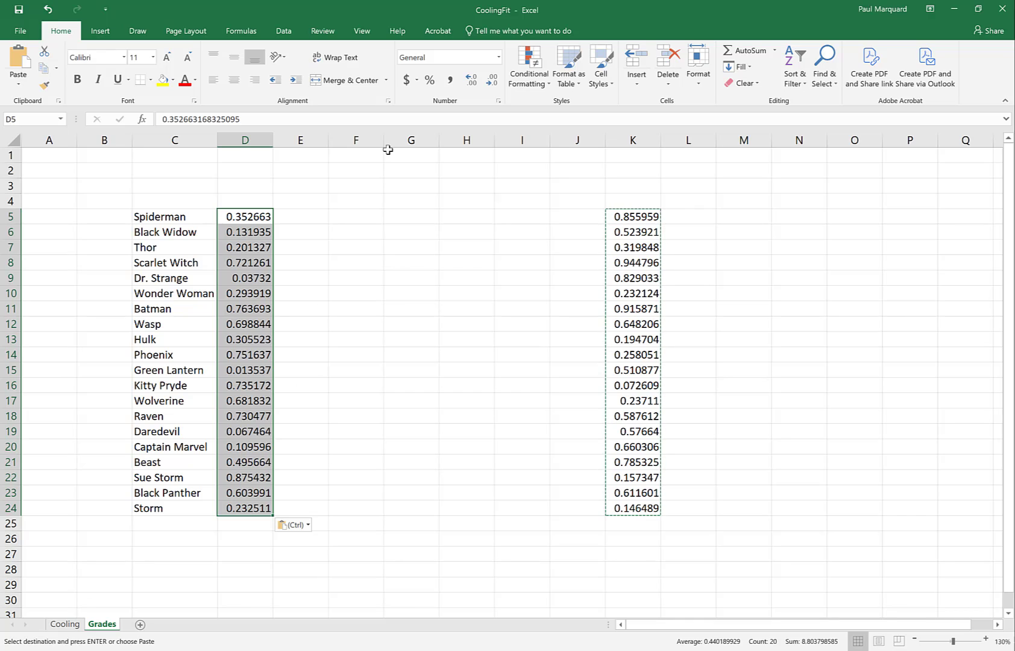
Step: Format the grades in D5:D24 as Percentage with one decimal place
click(499, 57)
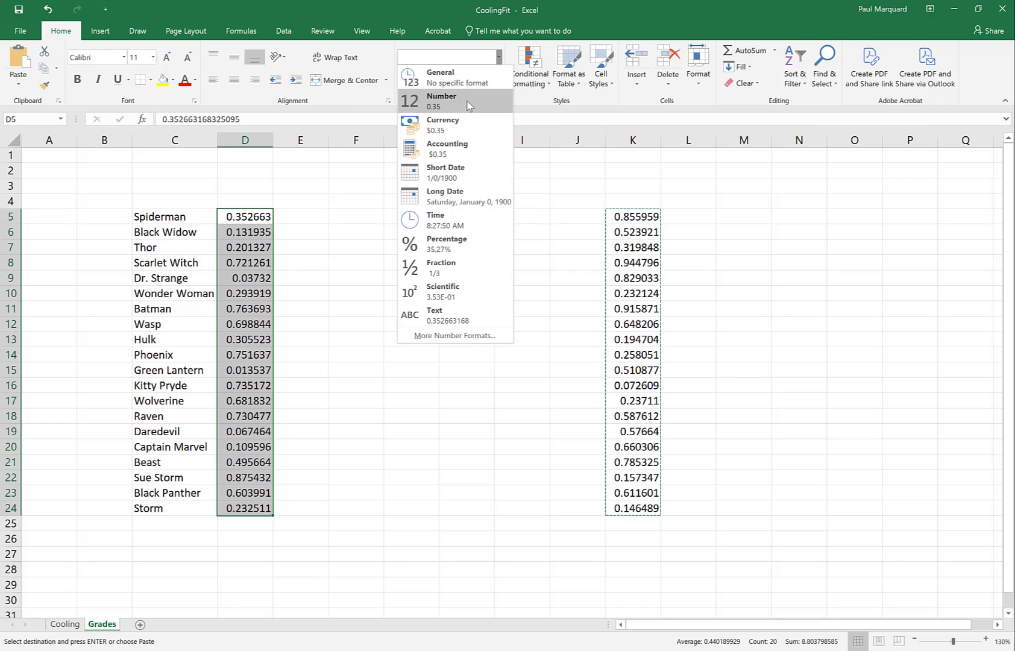
click(439, 250)
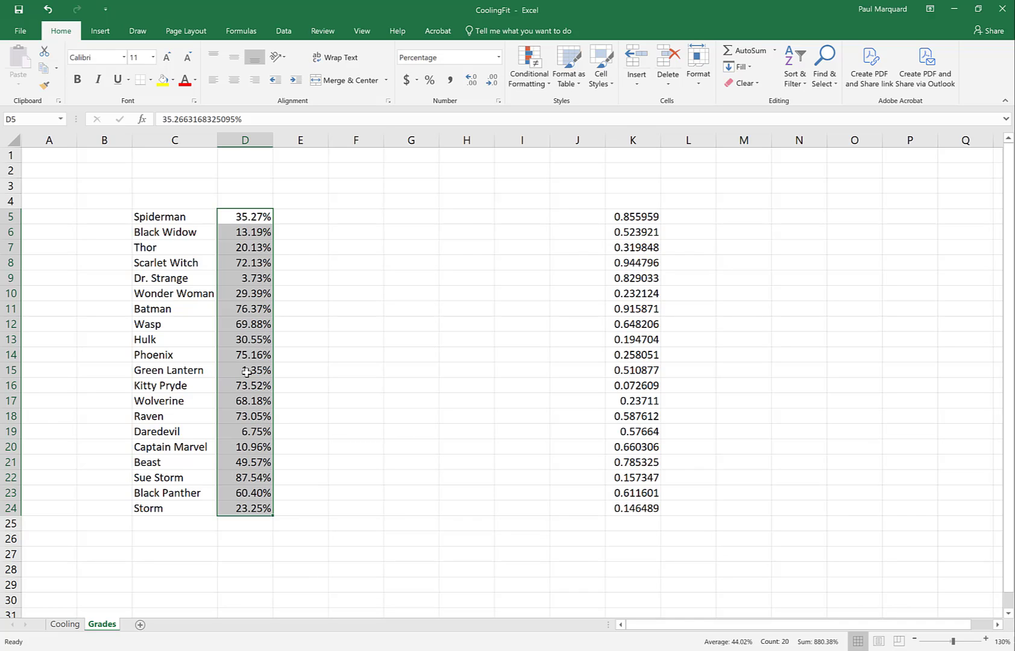
click(491, 83)
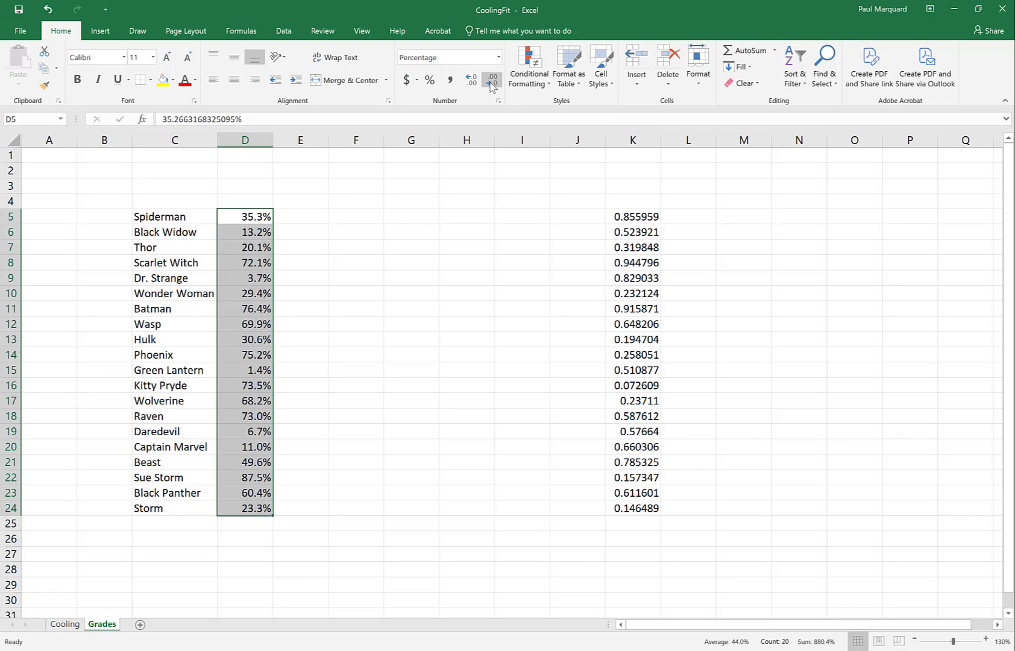
Step: Try fewer and more decimal places on the grades in D5:D24, and leave them as percentages with two decimals
click(492, 83)
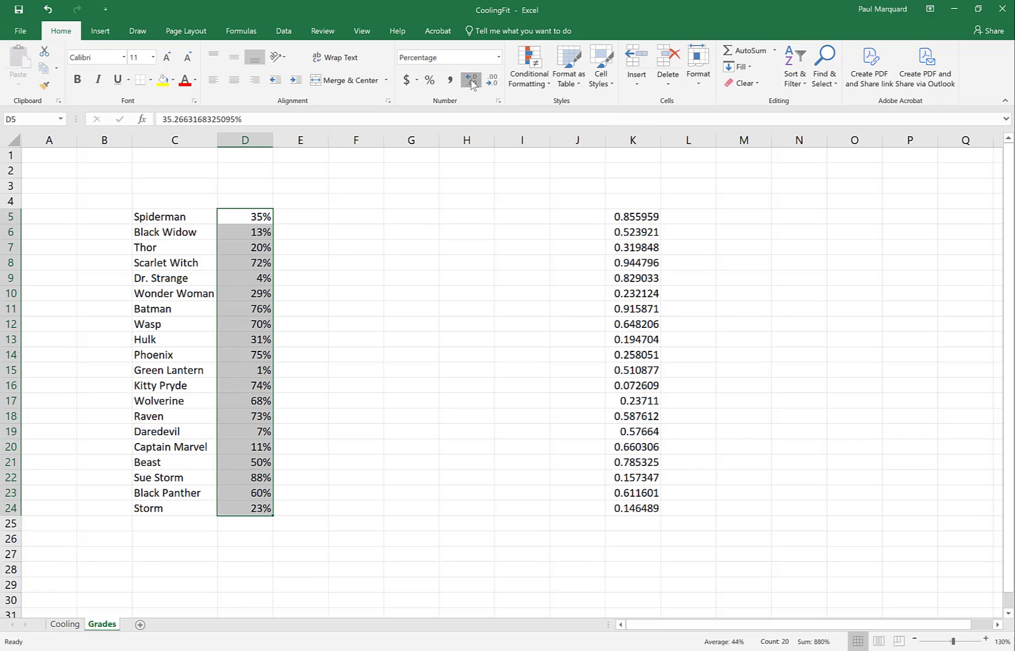
click(471, 80)
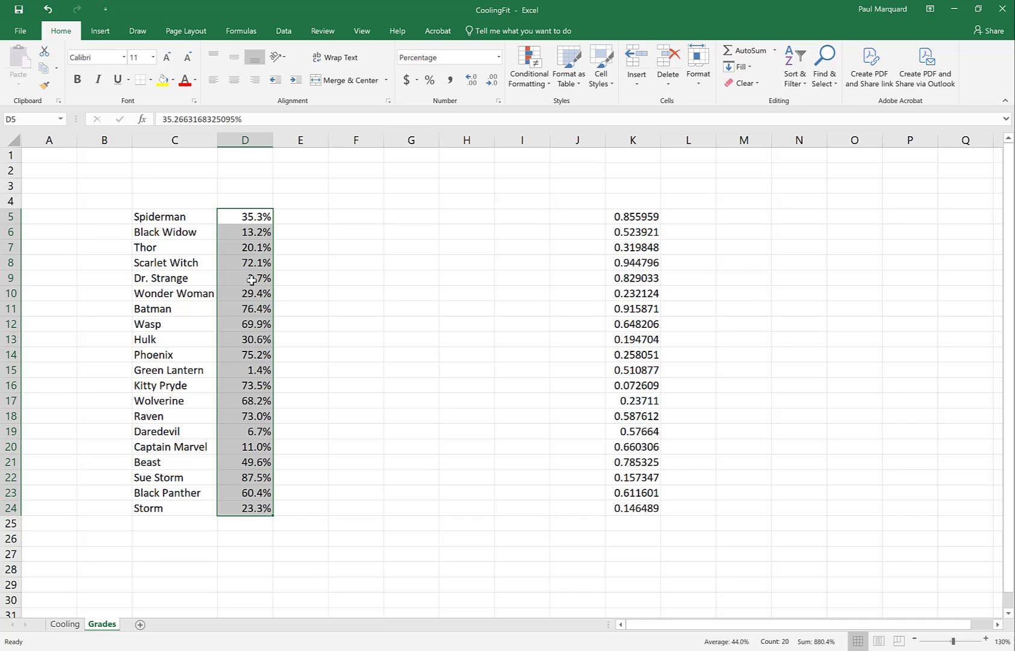
click(493, 83)
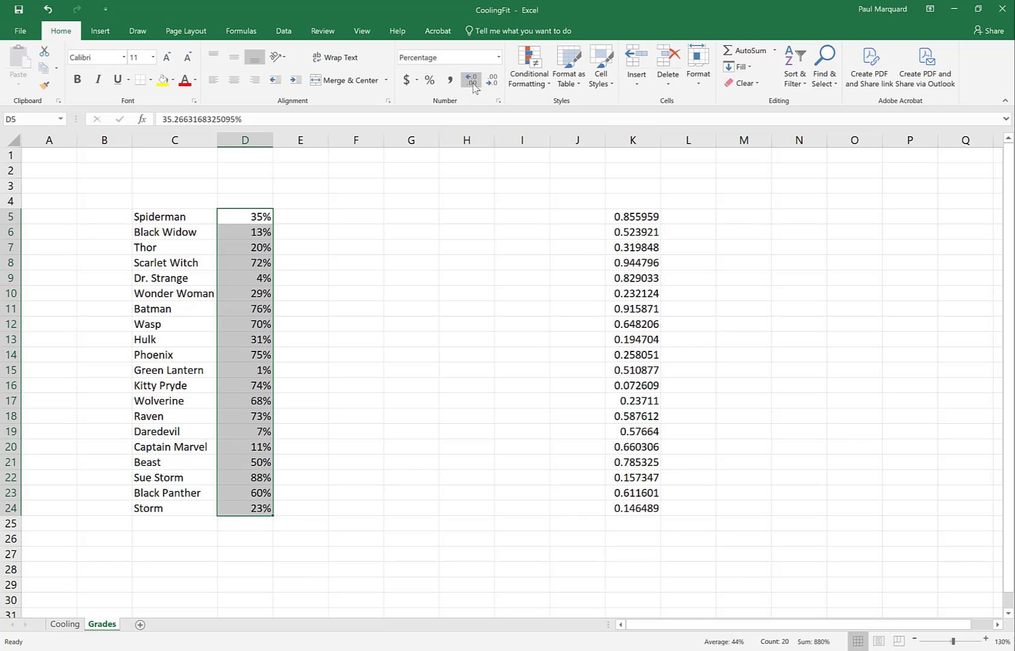
click(474, 85)
click(472, 83)
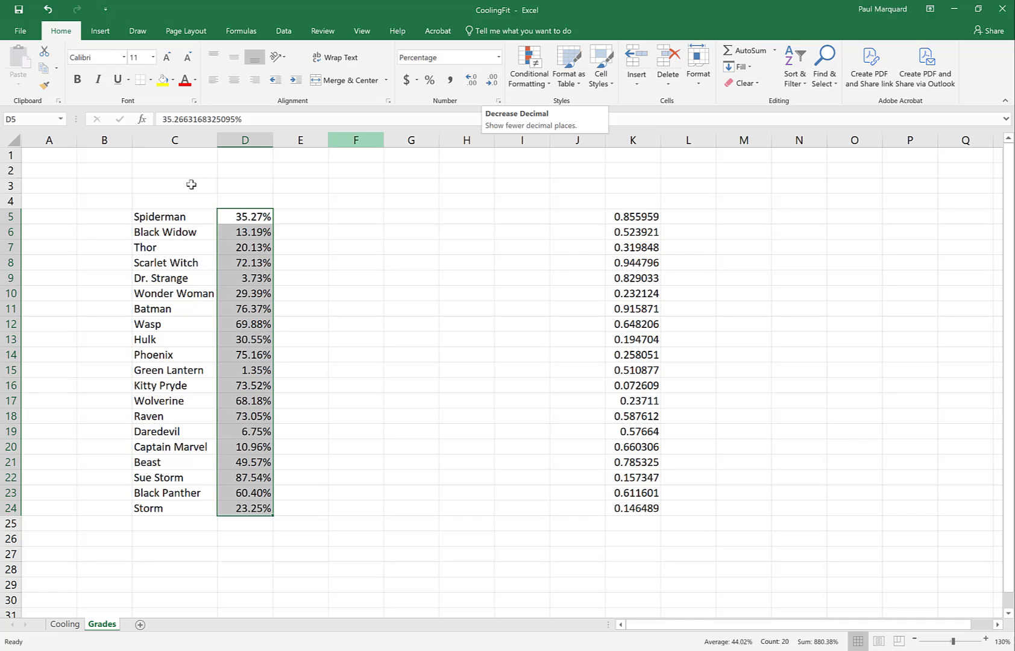
click(494, 80)
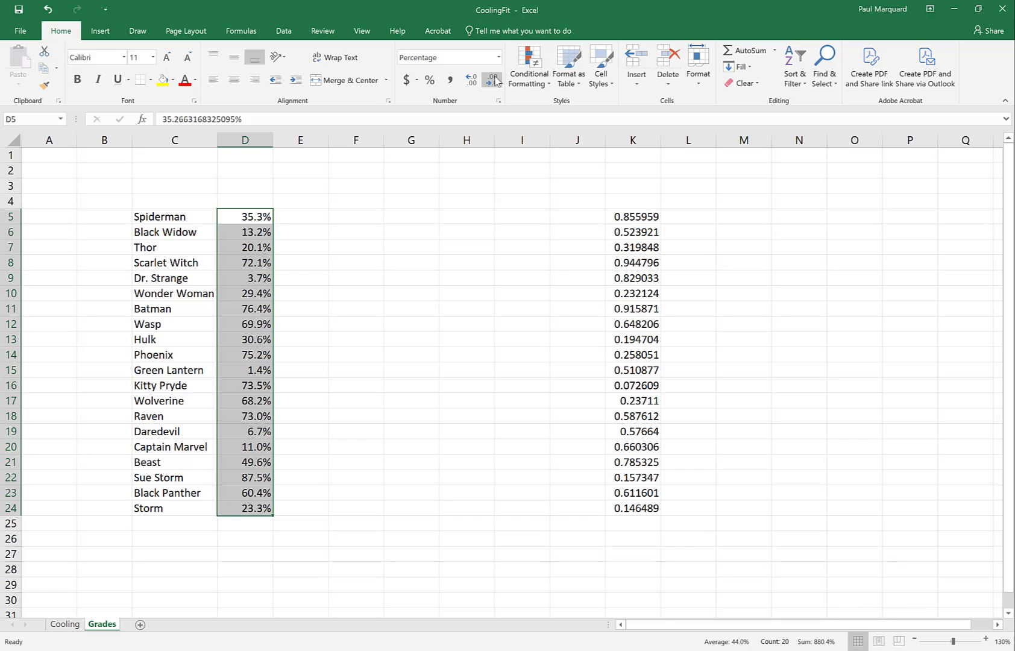
click(472, 80)
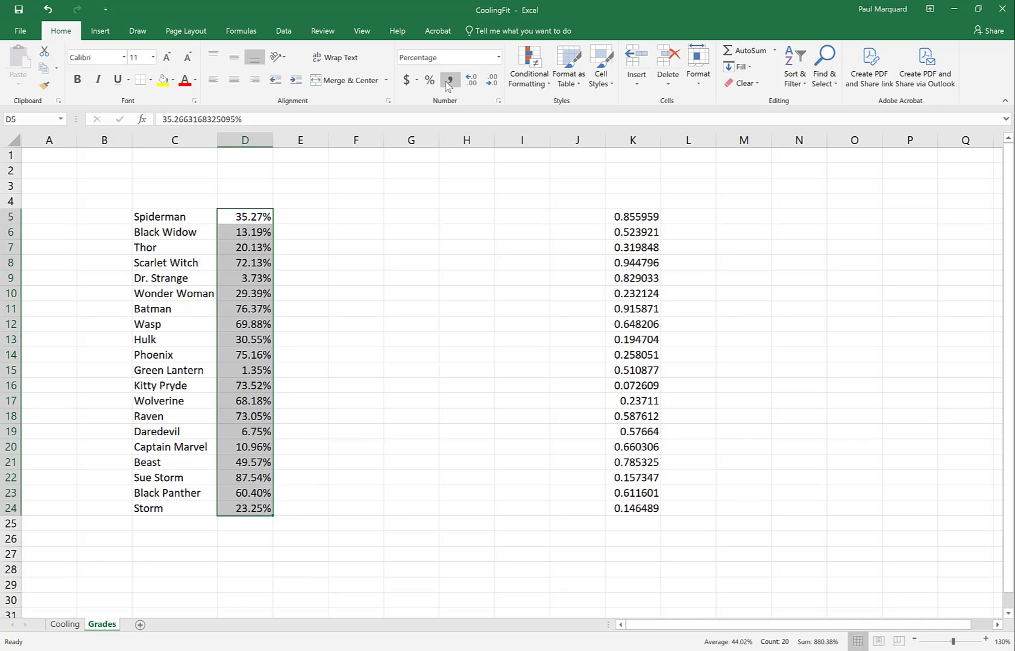
Step: Try the dollar Accounting format on the grades in D5:D24, and undo it
click(407, 81)
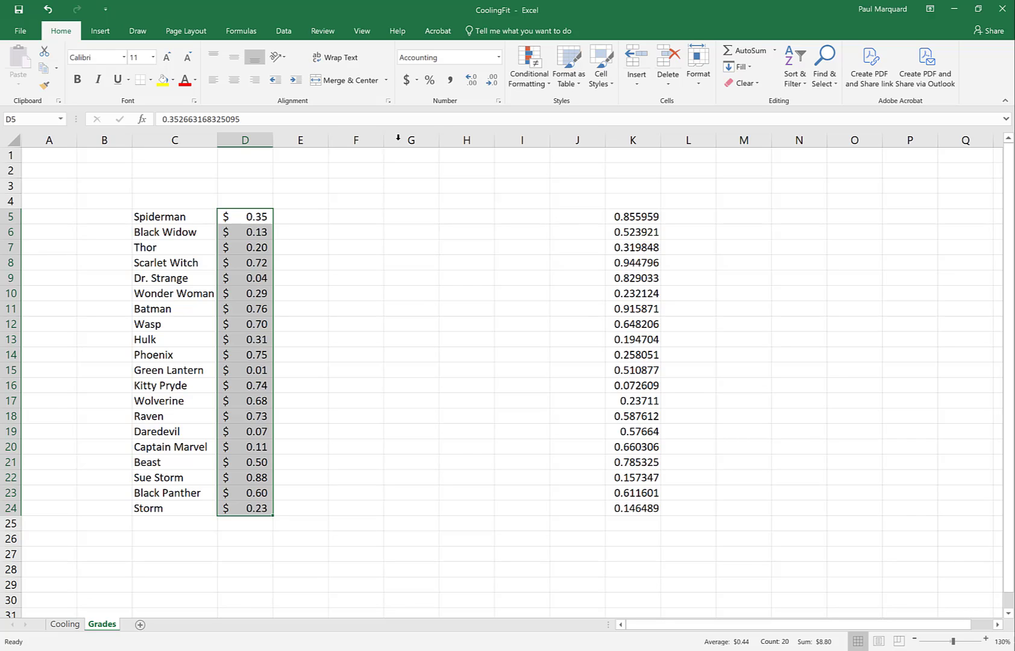
click(47, 10)
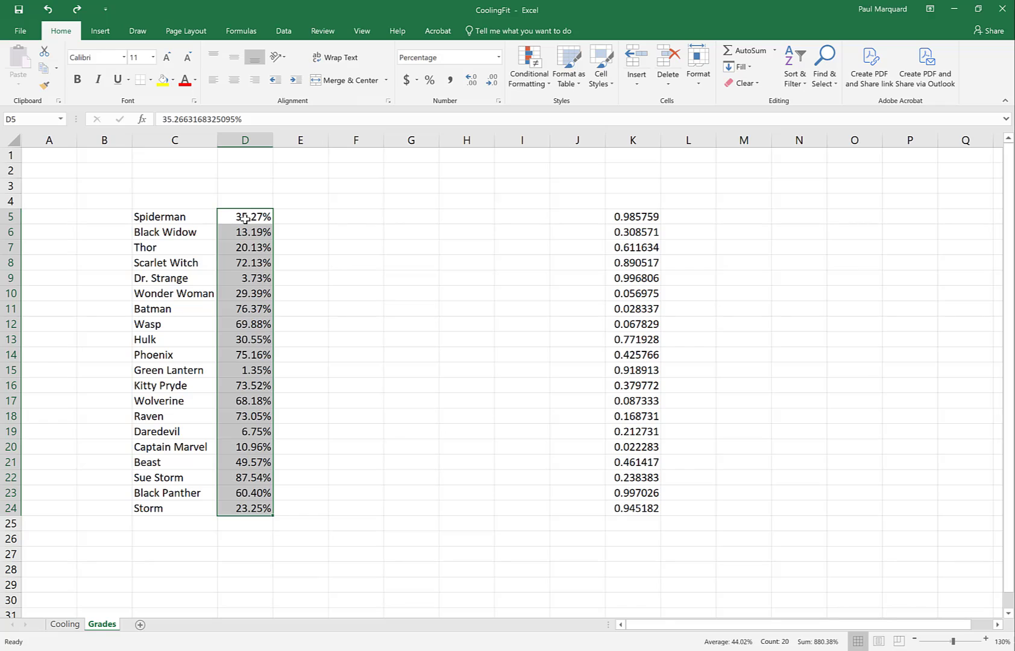
Step: Try copying the percentage grades in D5:D24 into E5:E24, and undo the paste
drag(242, 217, 262, 511)
key(ctrl+c)
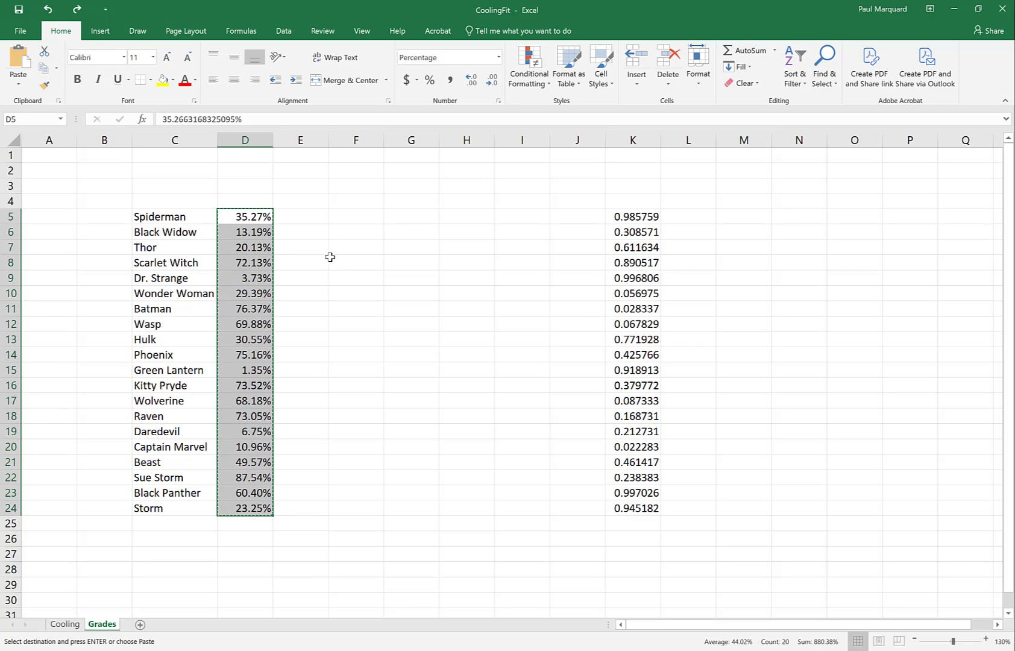
click(304, 218)
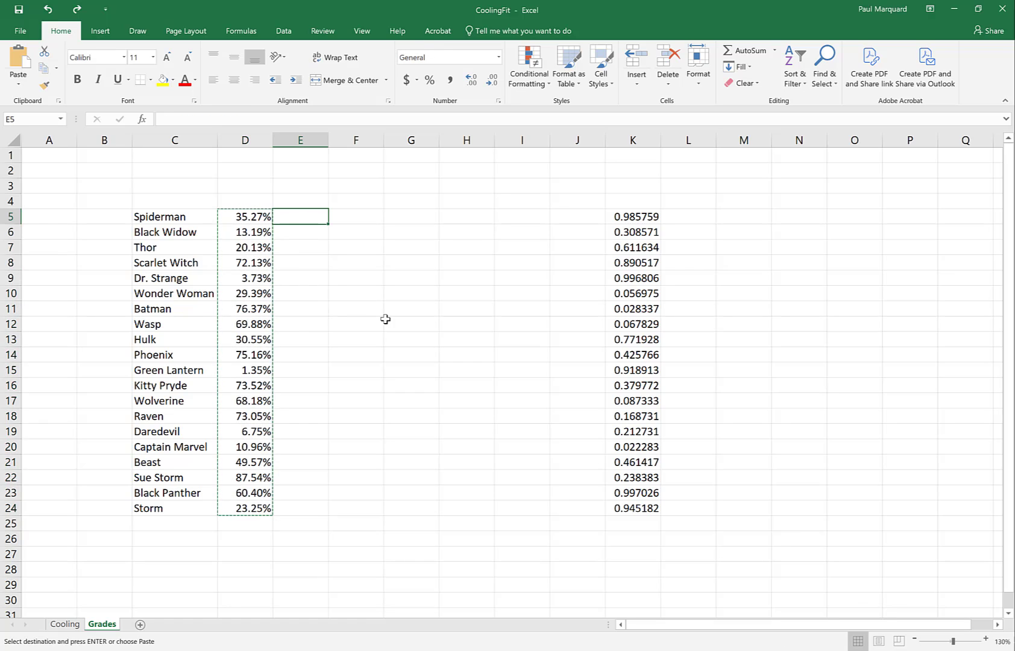
key(ctrl+v)
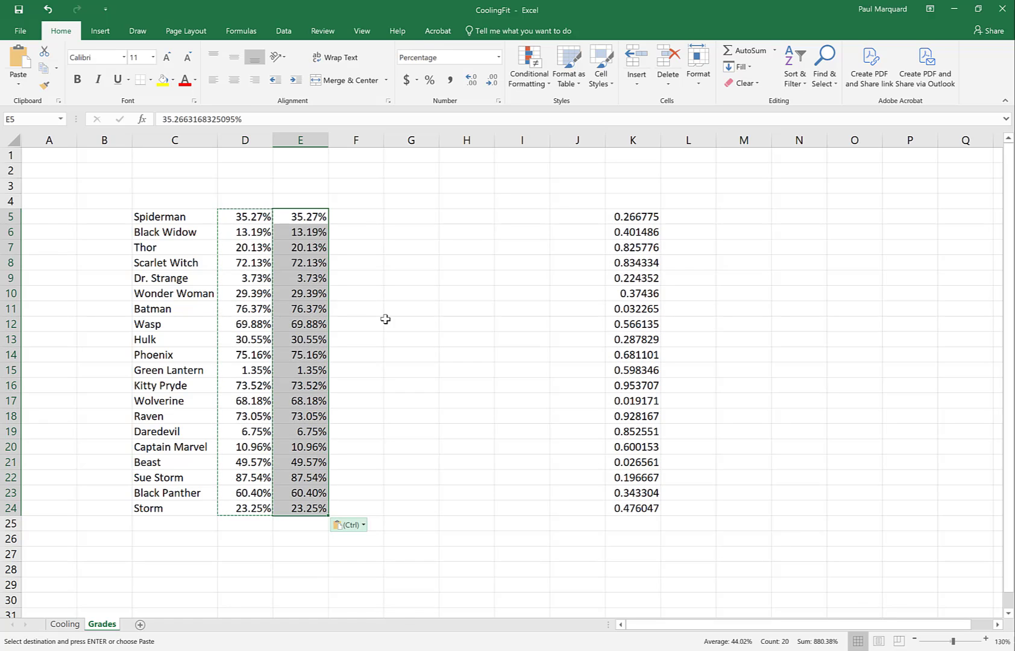
key(ctrl)
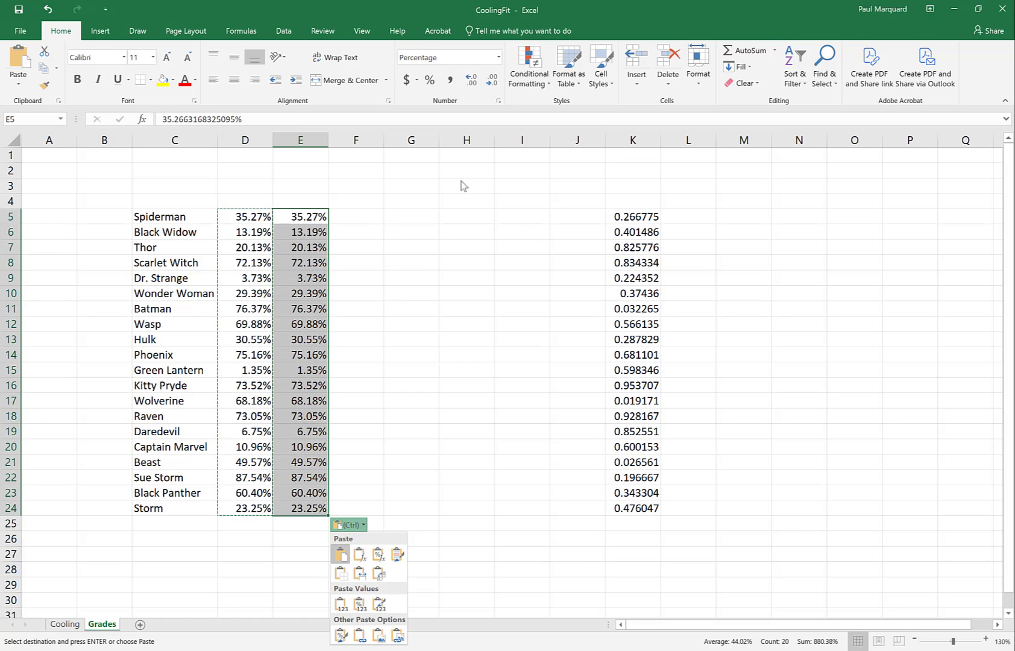
click(445, 59)
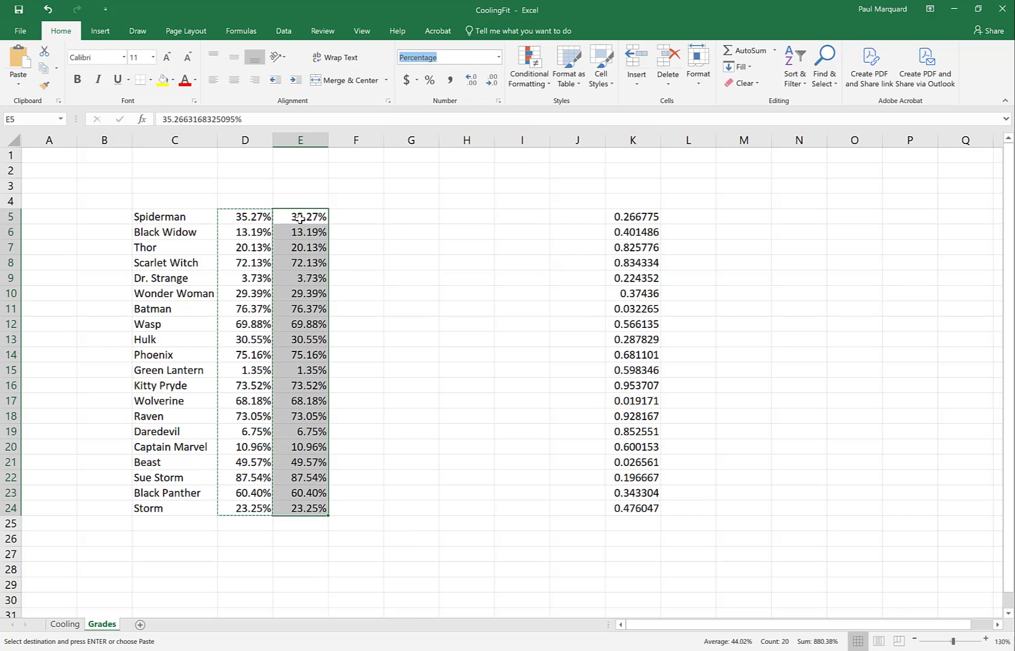
click(50, 13)
click(50, 14)
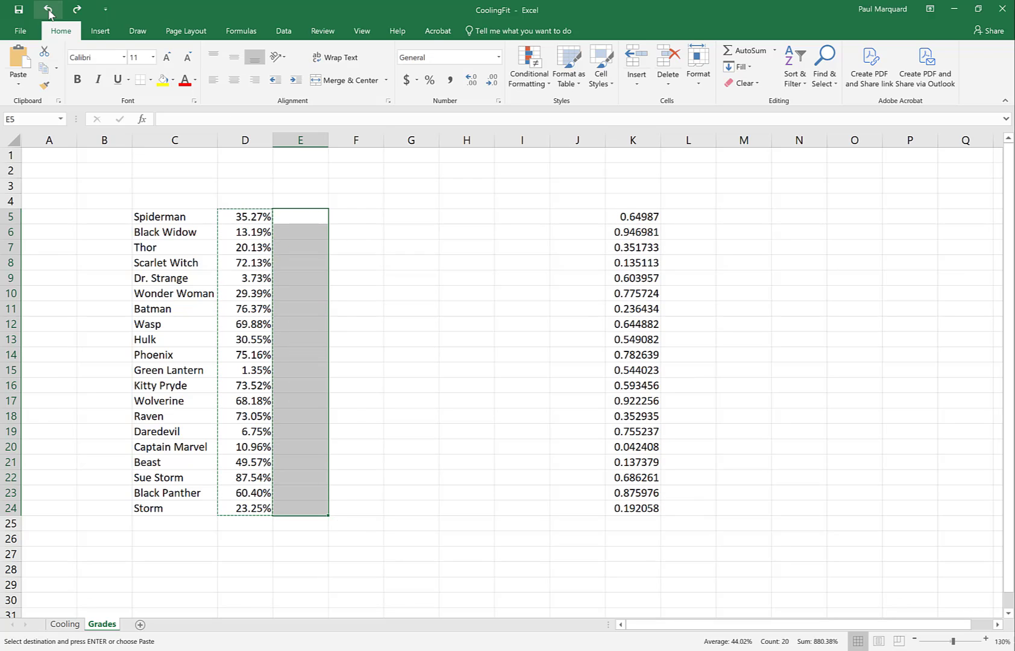
Step: Enter the formula =D5*1000 in E5 and fill it down to E24
click(288, 219)
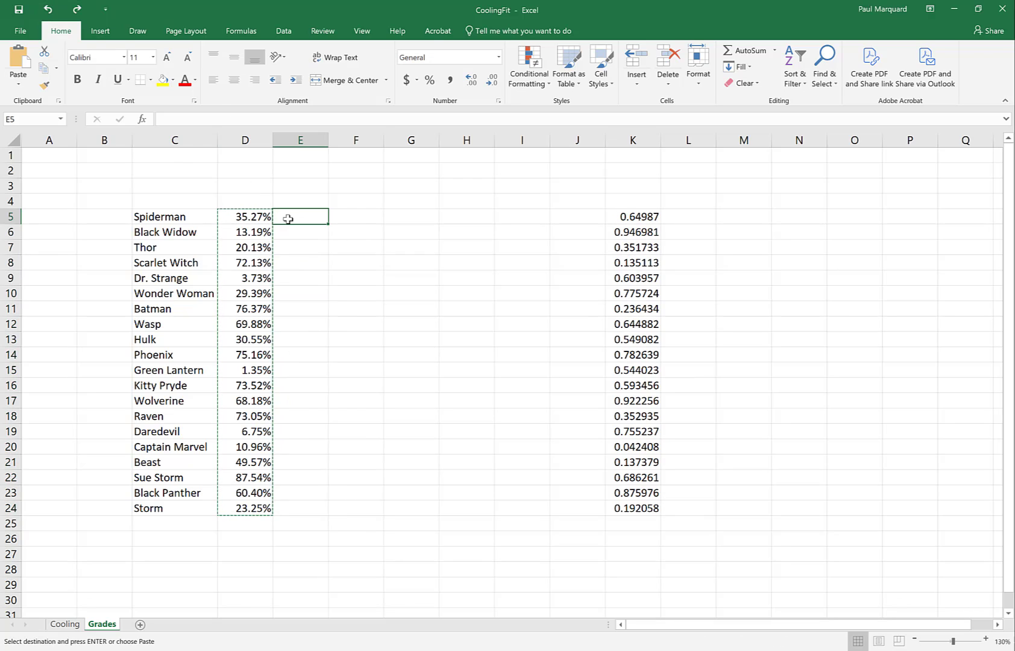
text(=)
click(251, 215)
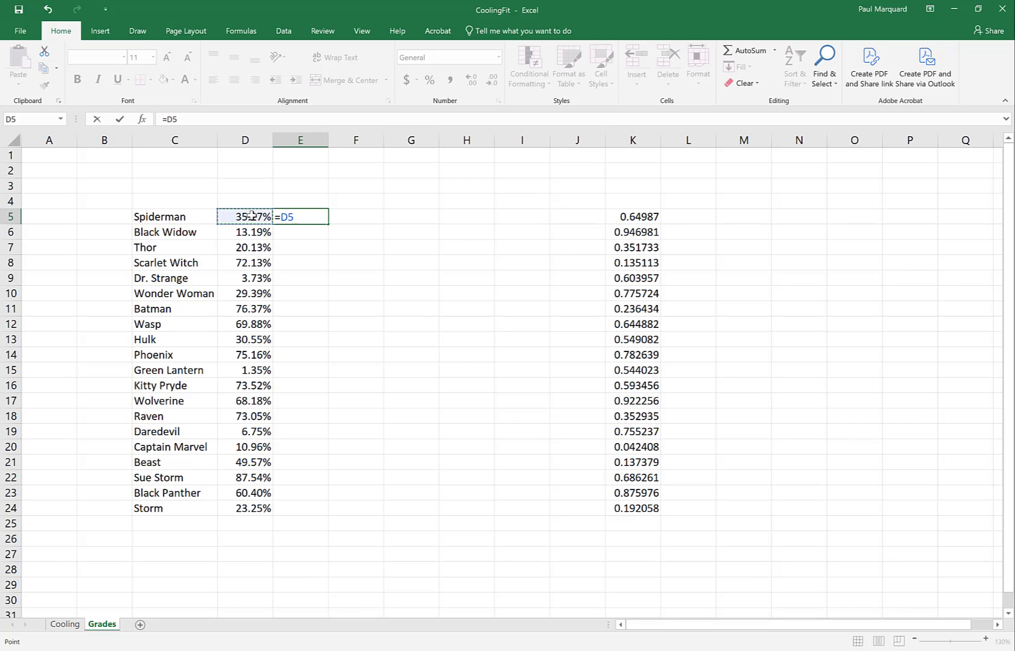
text(*1000)
key(Return)
click(295, 216)
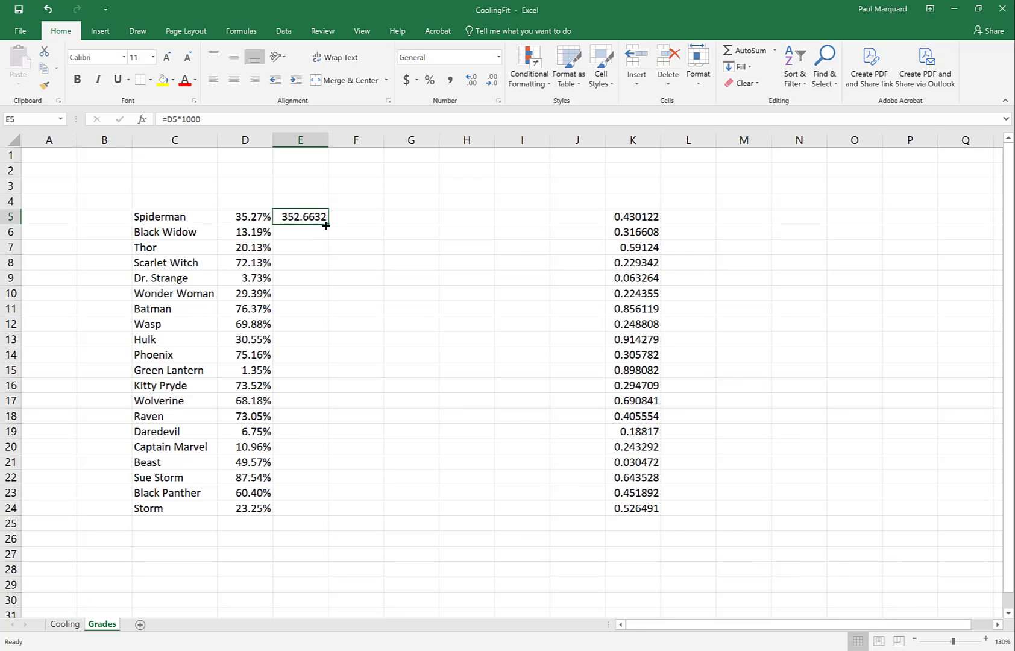
drag(327, 226, 333, 519)
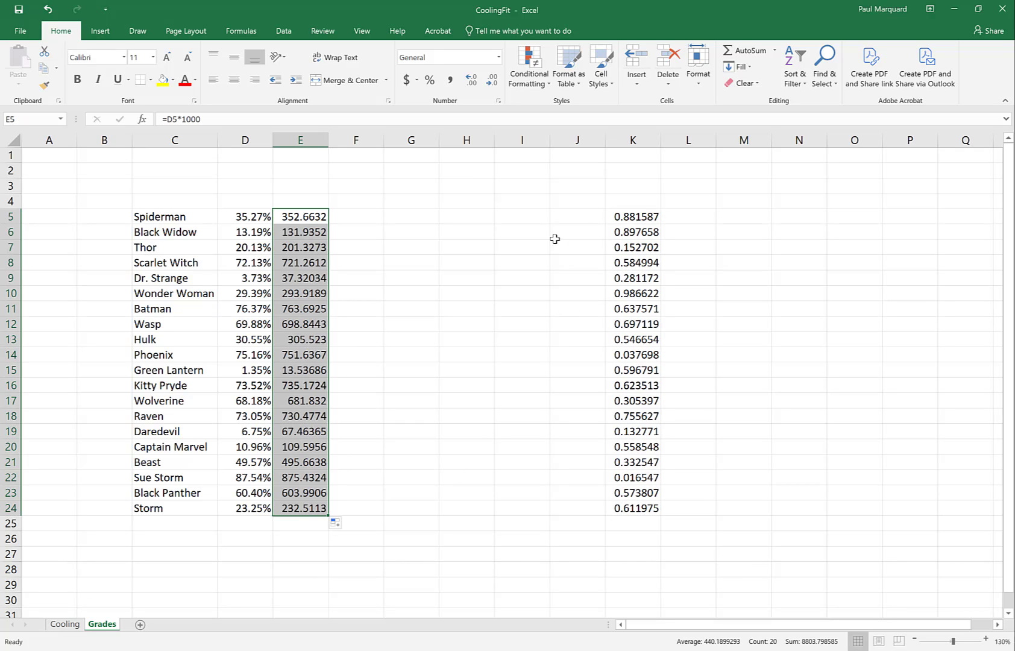
Step: Format the amounts in E5:E24 as Accounting with the dollar symbol and two decimal places
click(407, 83)
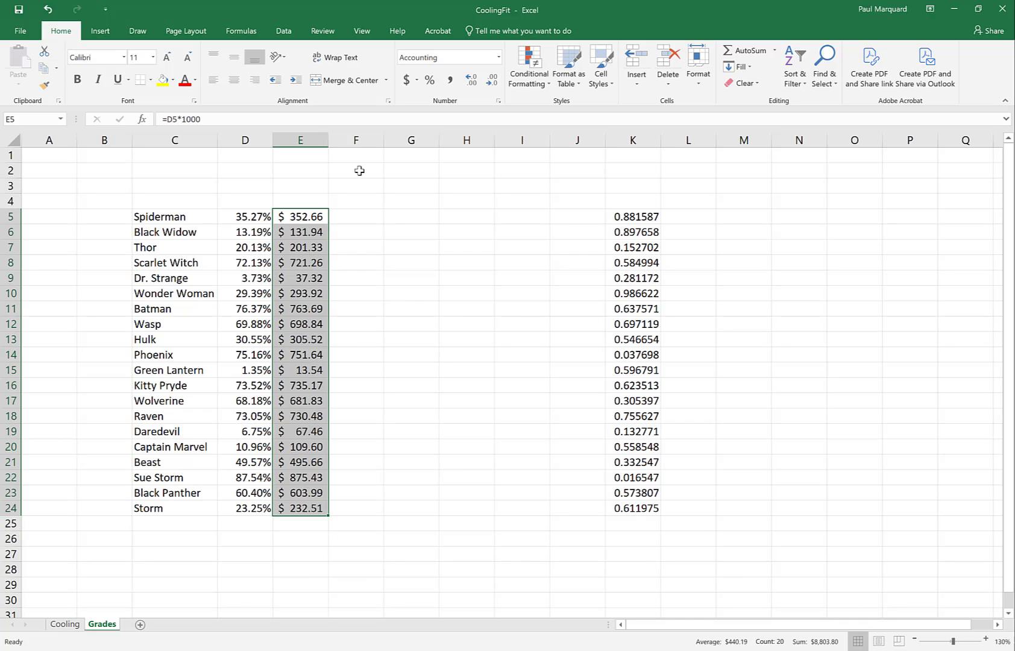
click(417, 80)
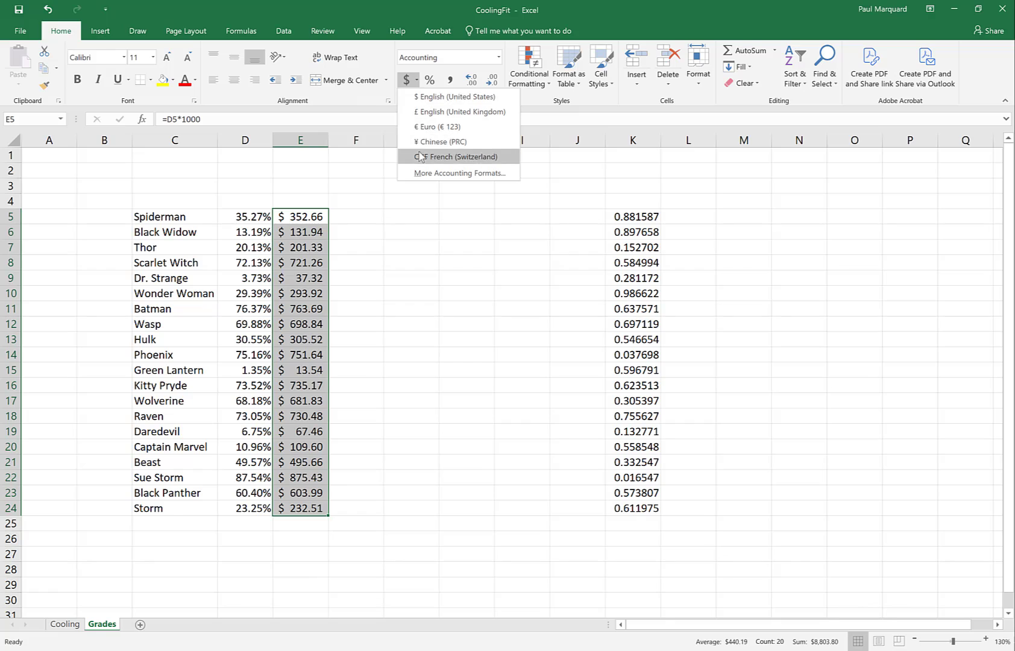
click(418, 82)
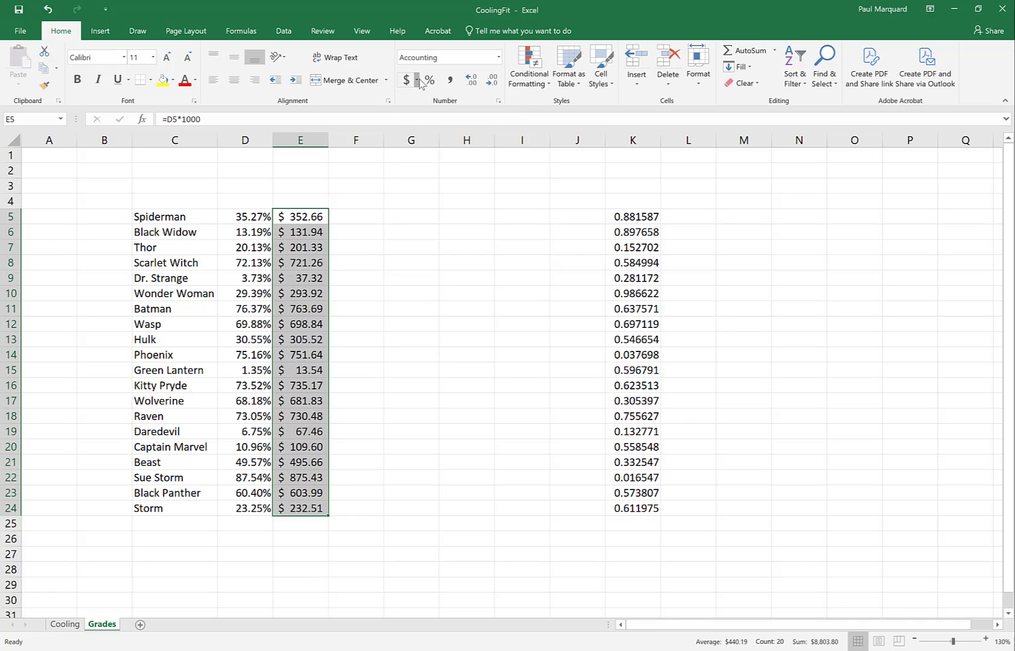
click(497, 86)
click(497, 86)
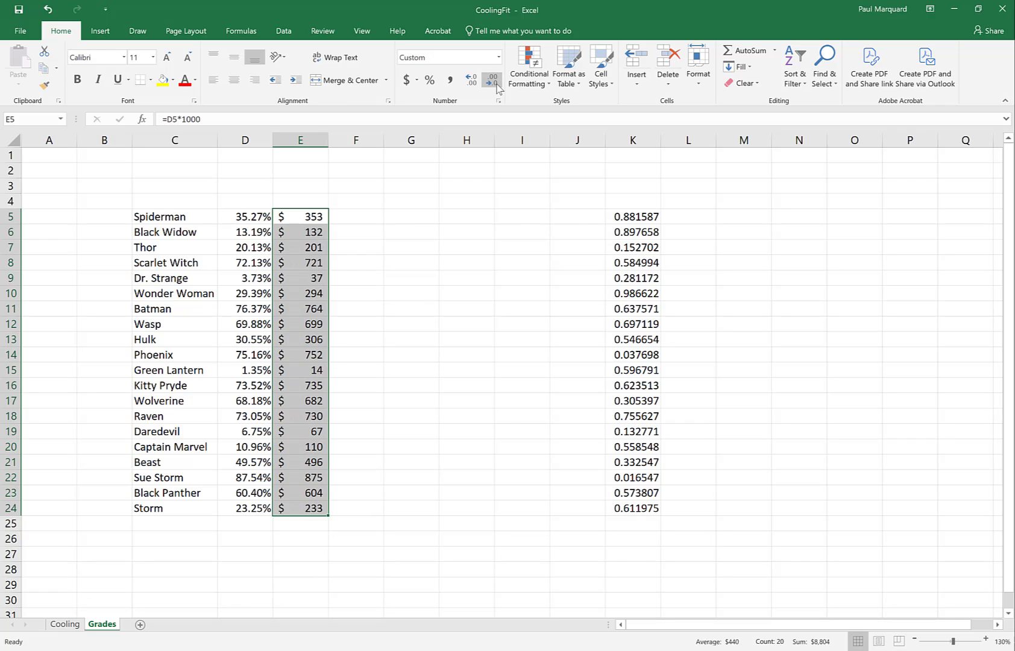
click(473, 81)
click(473, 82)
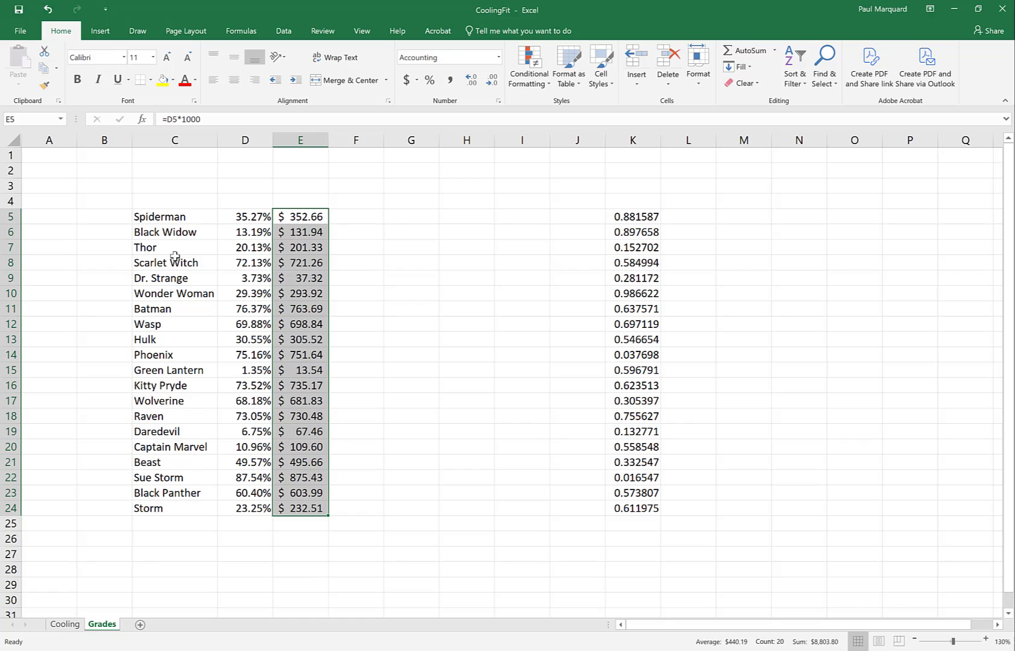
Step: Try sorting only the grades in D5:D24 from smallest to largest, continuing with the current selection, and undo the sort
click(238, 218)
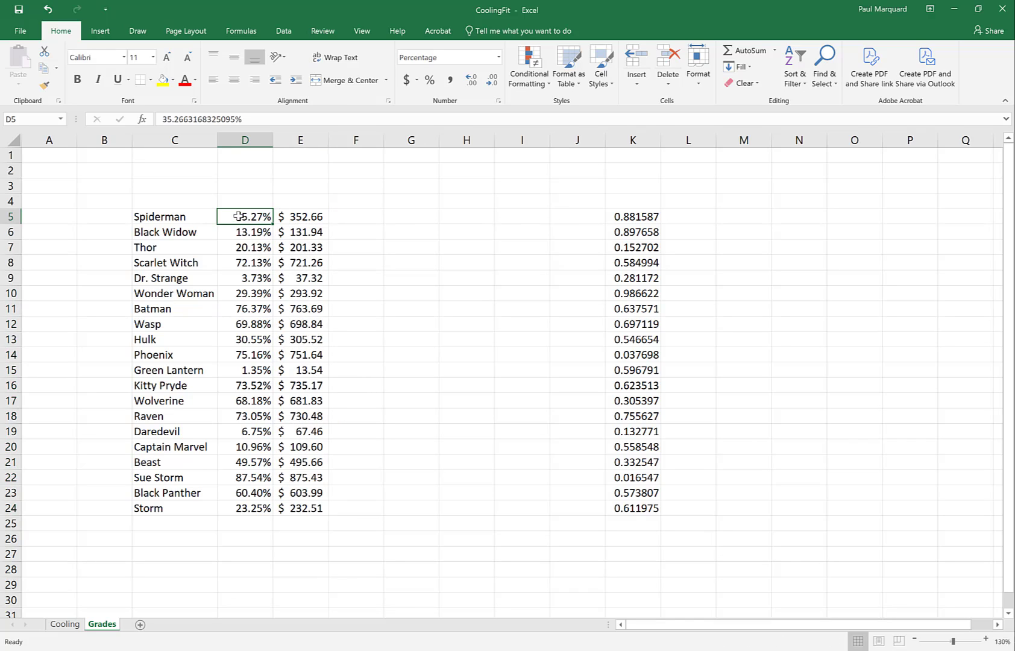
drag(238, 218, 253, 506)
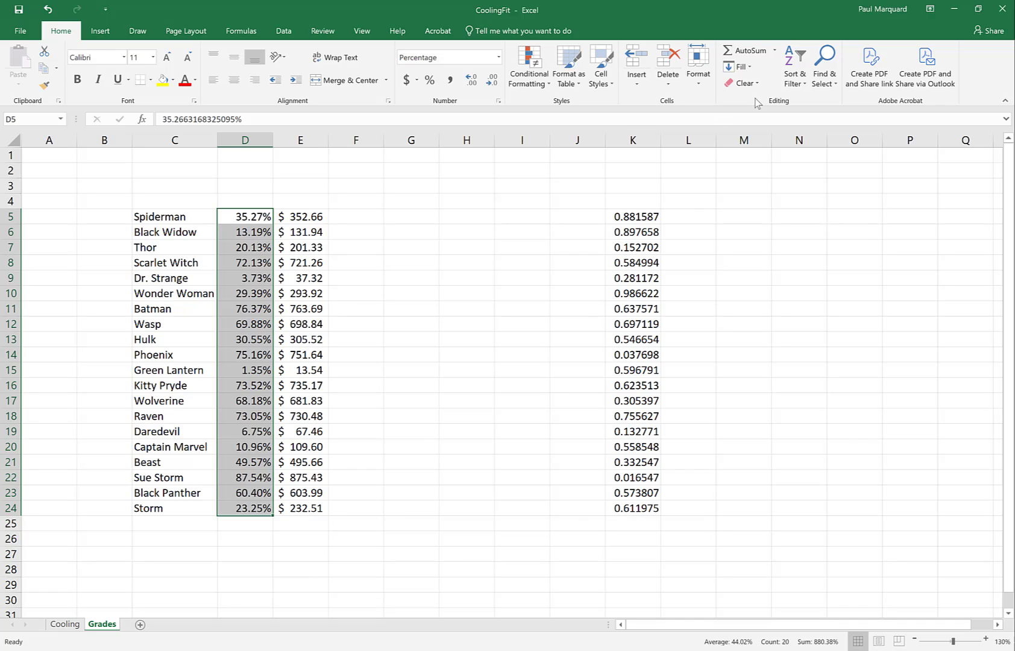
click(802, 87)
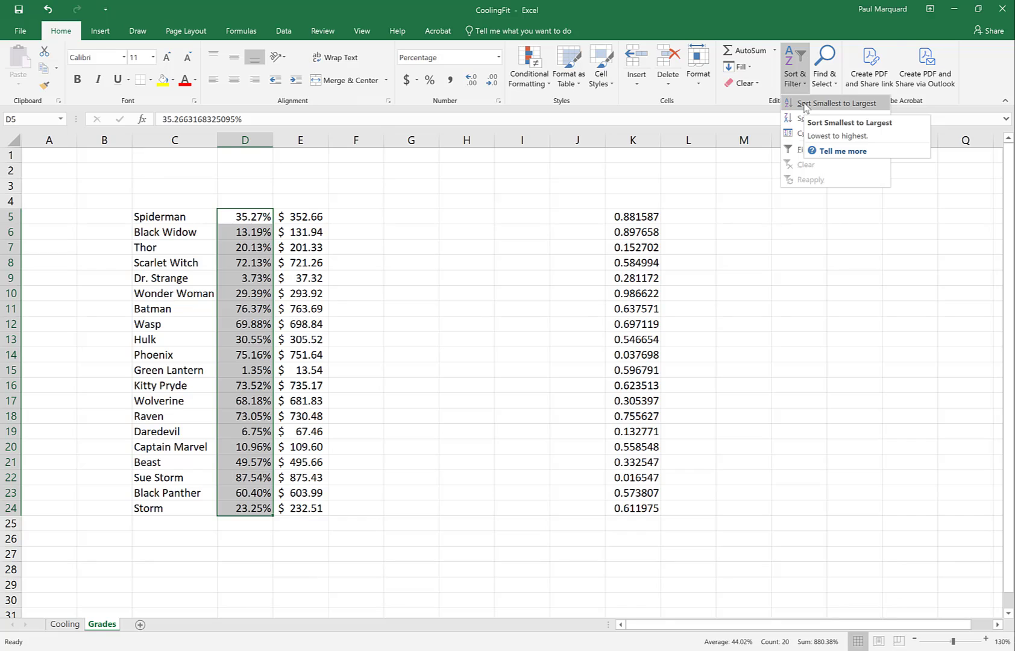
click(804, 104)
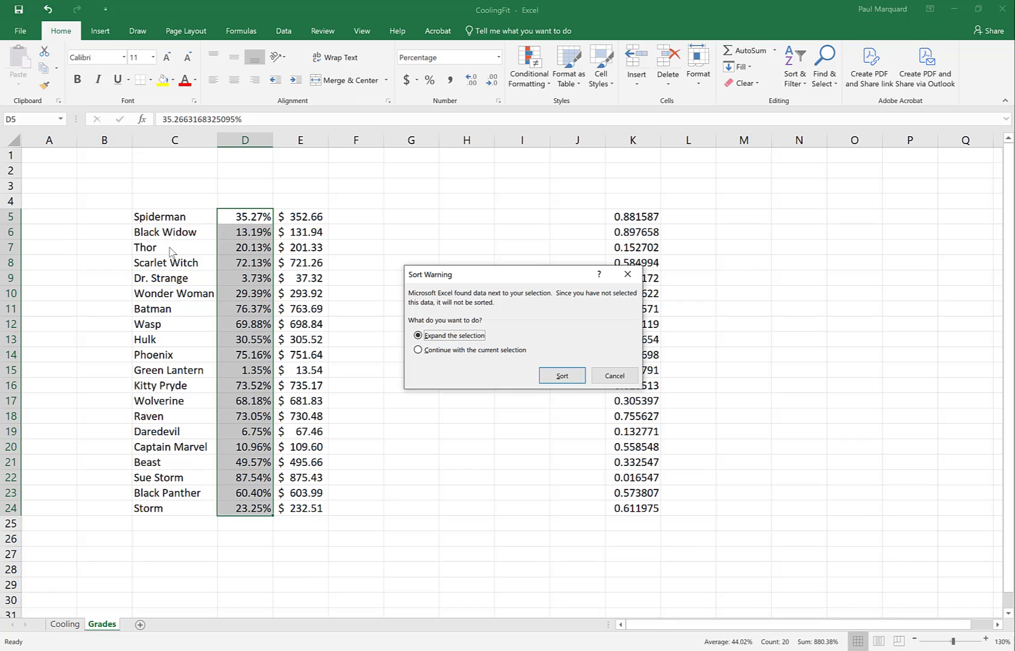
click(418, 351)
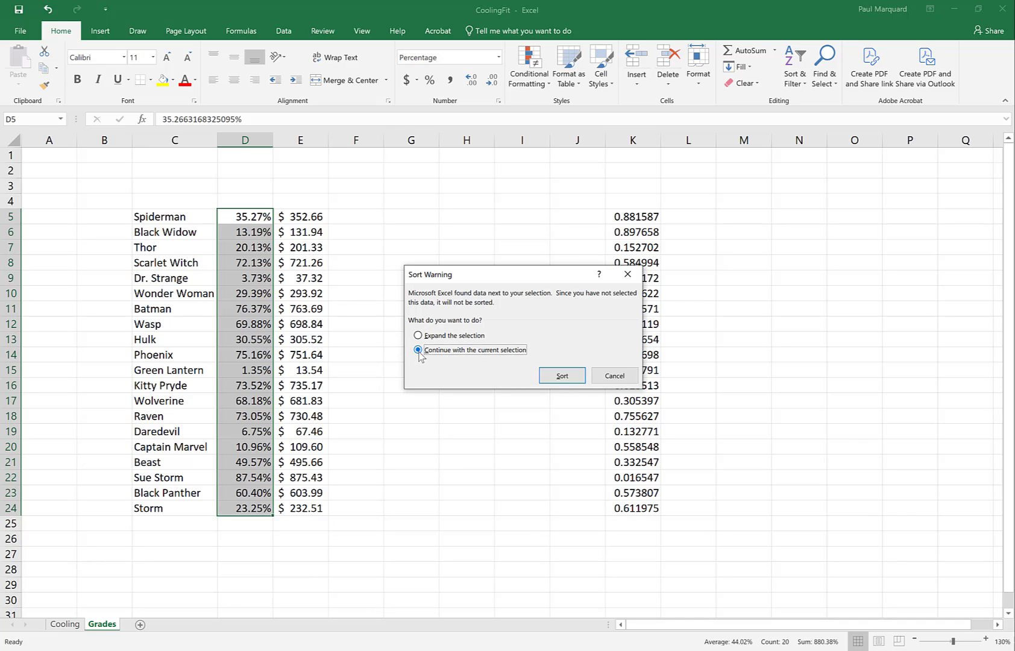
click(561, 376)
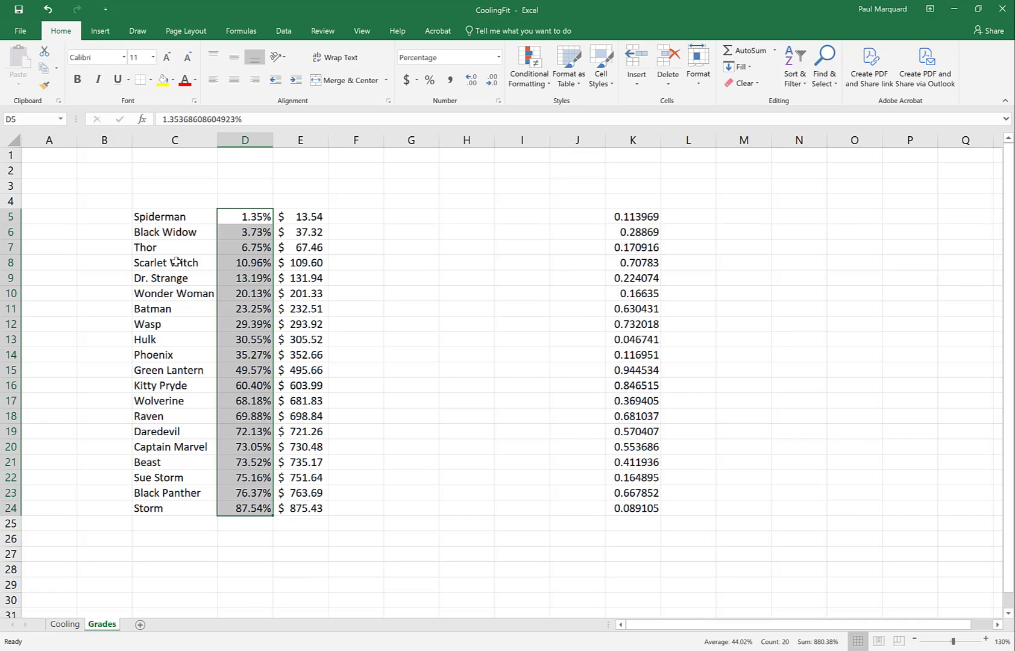
key(ctrl+c)
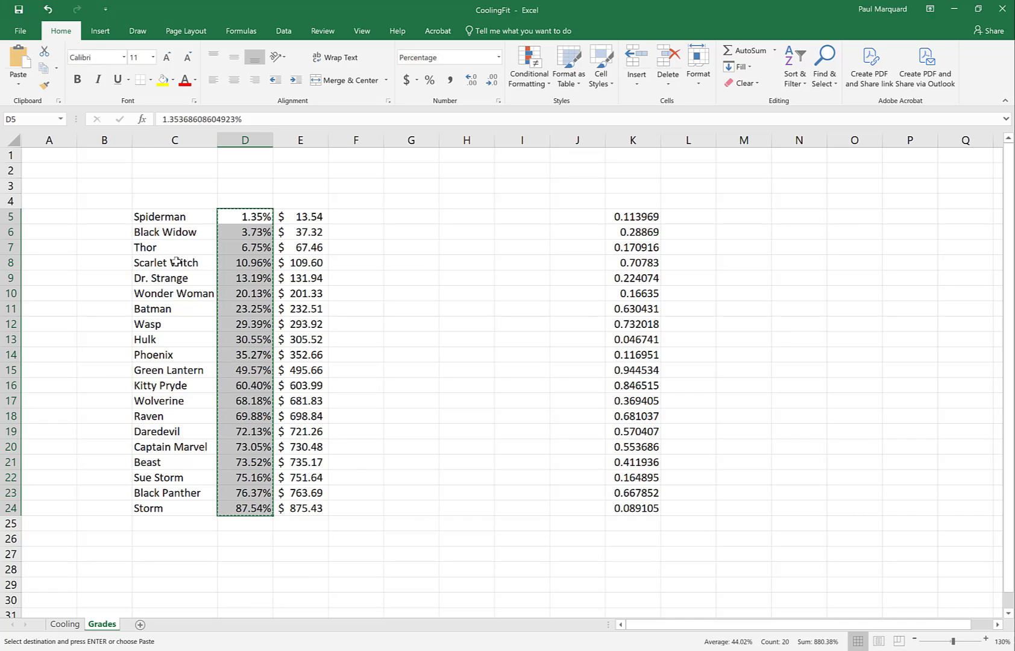
click(50, 8)
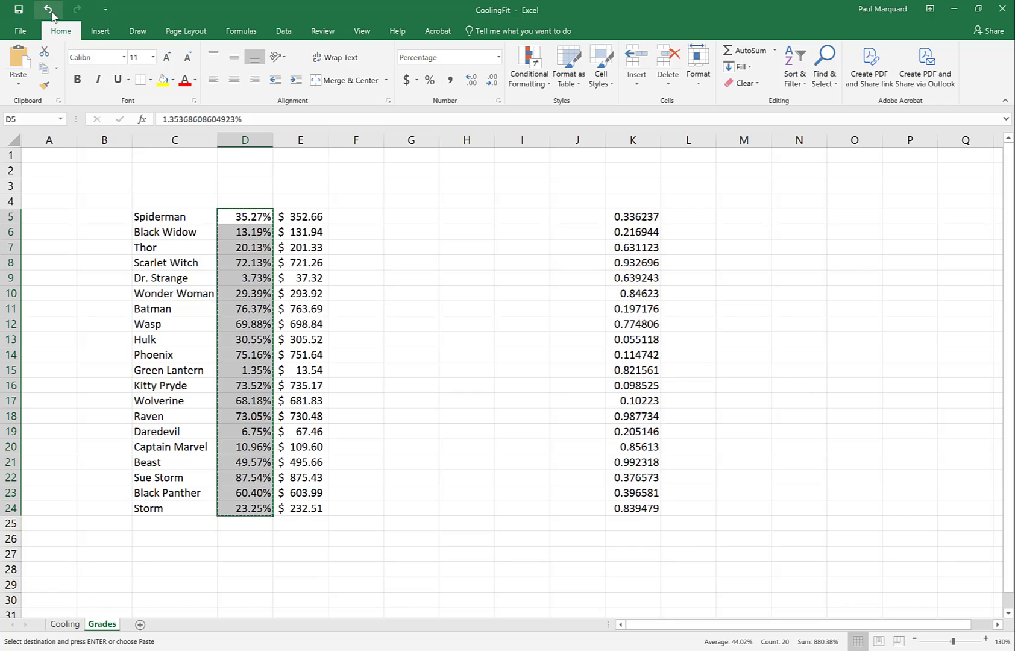
Step: Try sorting the grades smallest to largest with the selection expanded to the names and dollar amounts, and undo the sort
click(795, 79)
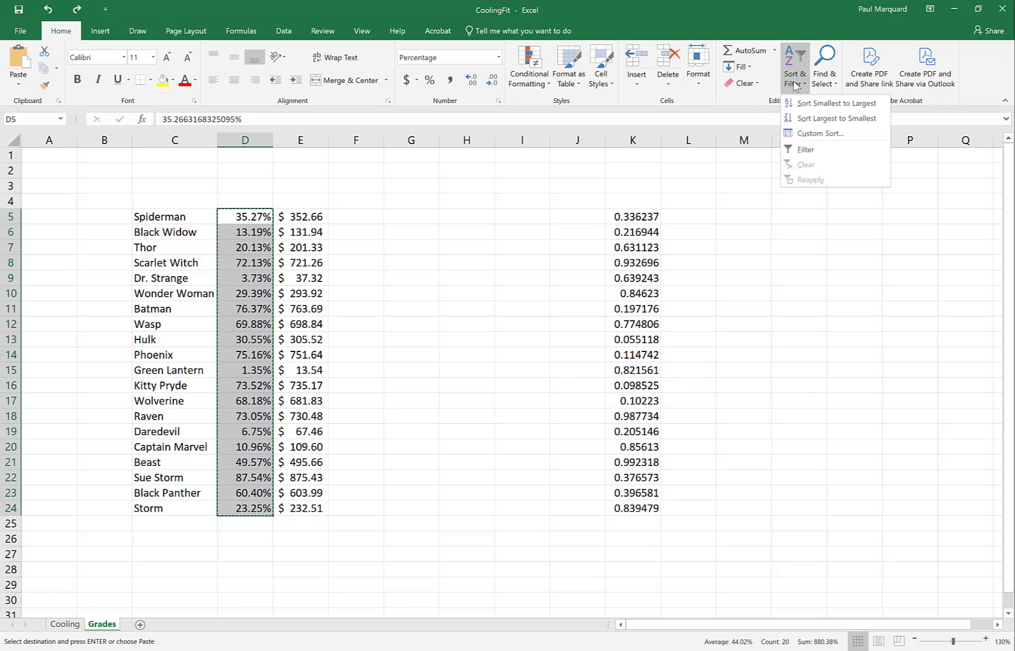
click(808, 103)
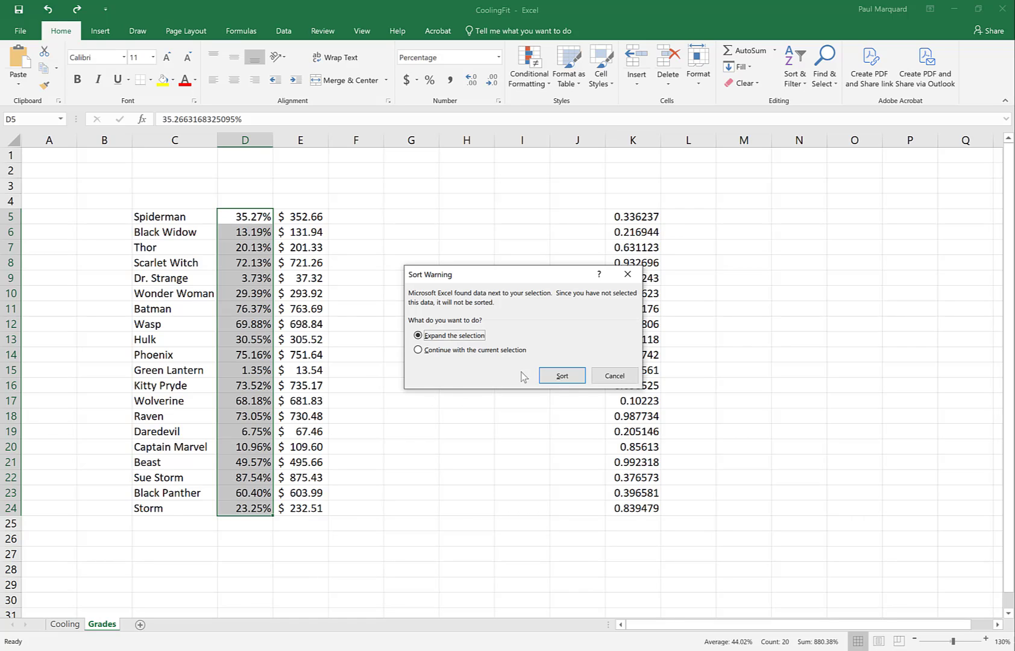
click(563, 376)
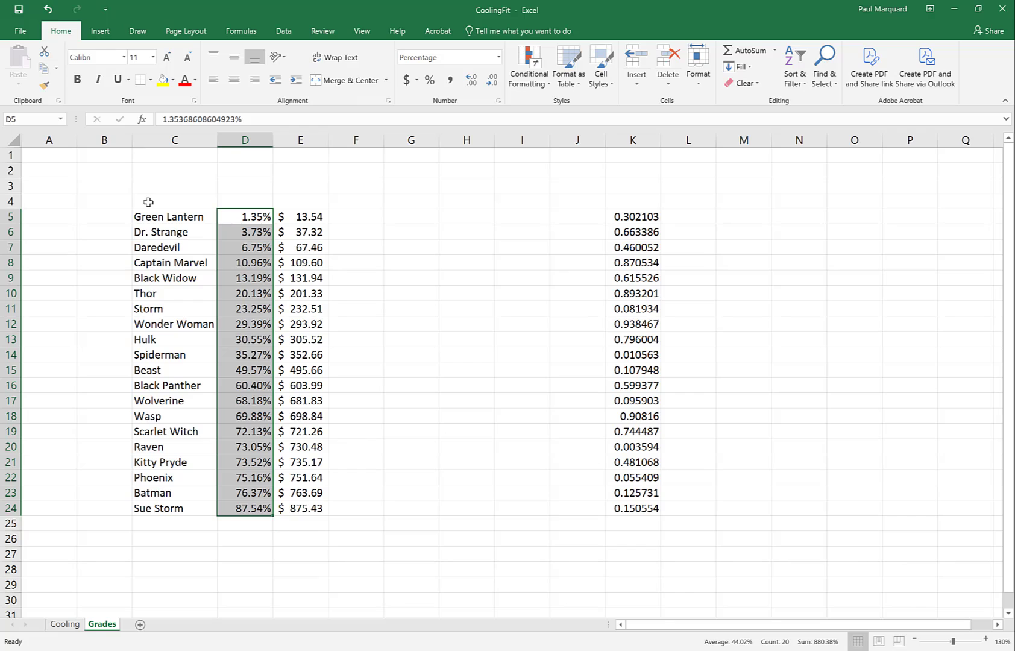
click(48, 10)
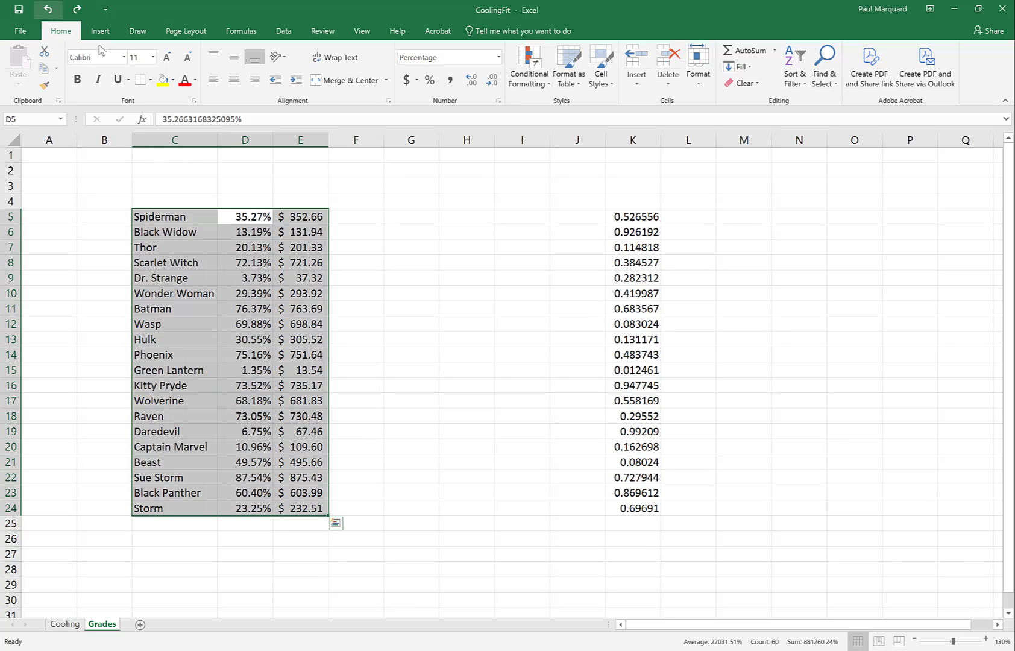
Step: Move the dollar amounts from E5:E24 to F5:F24 and sort the grades in D5:D24 smallest to largest with the selection expanded
drag(296, 214, 322, 508)
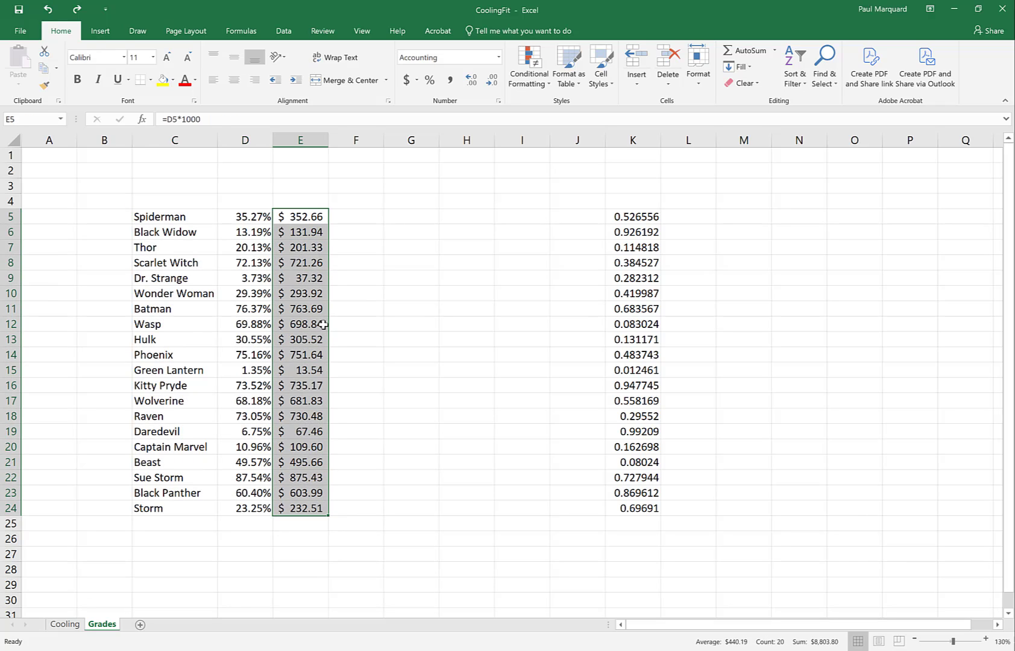
drag(329, 324, 355, 326)
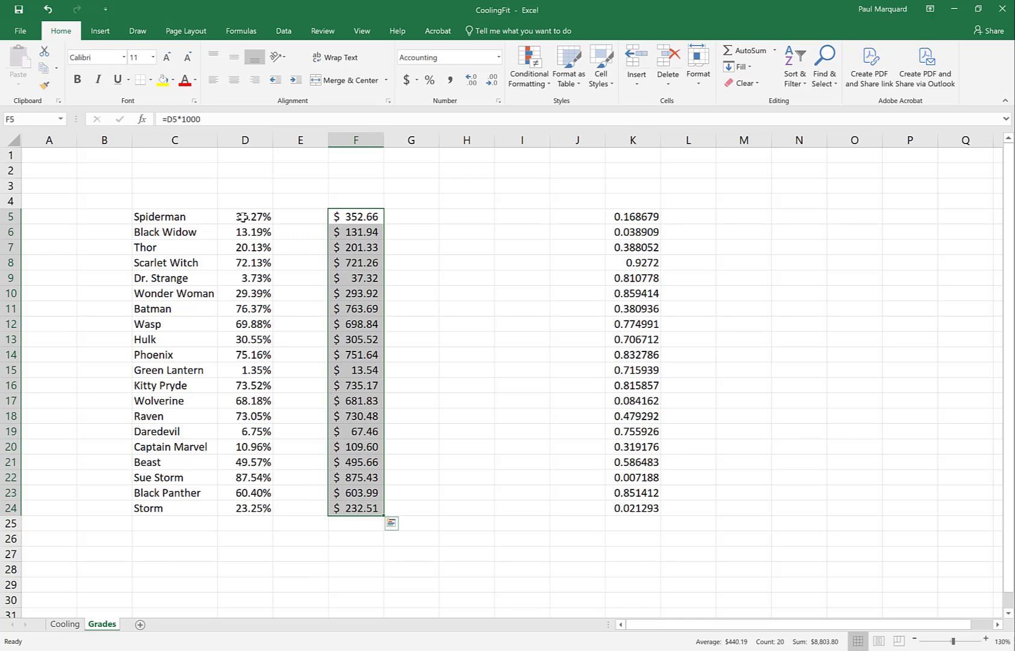
drag(248, 222, 262, 508)
click(796, 79)
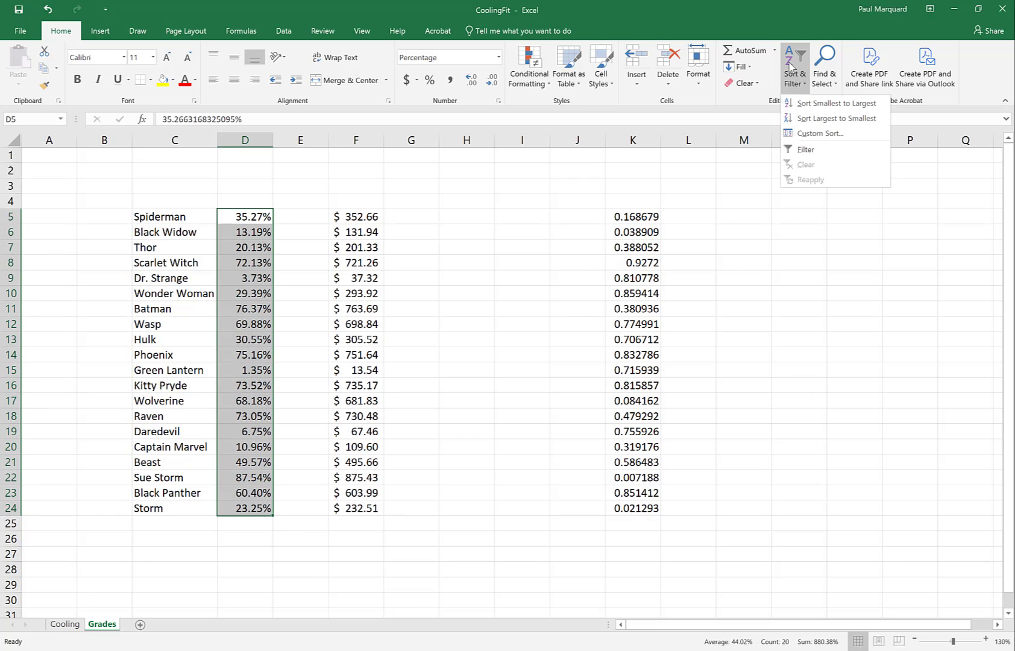
click(814, 112)
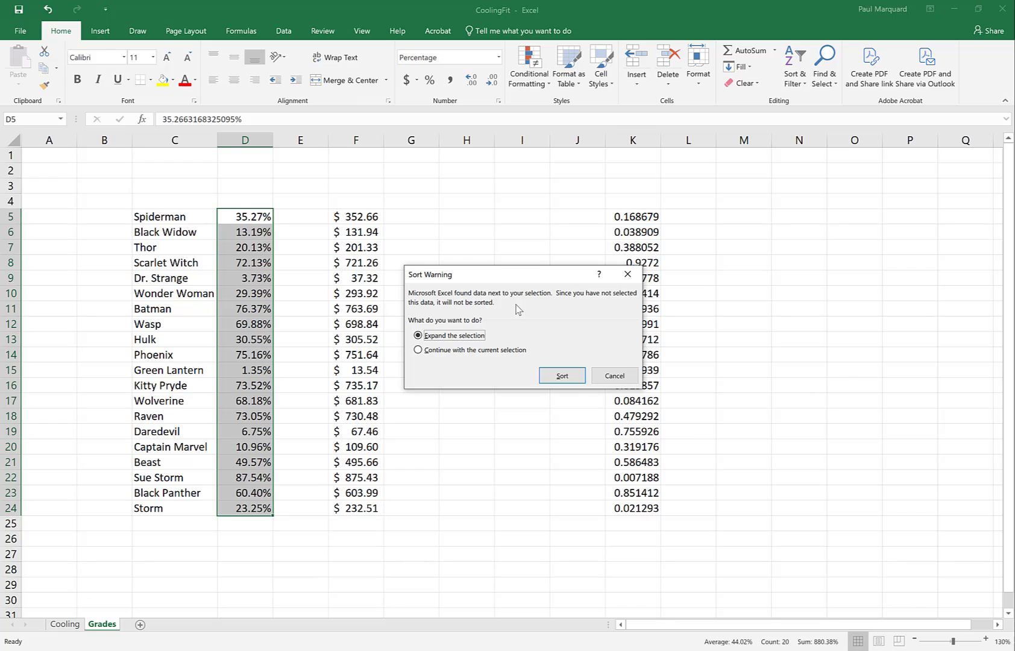
click(562, 378)
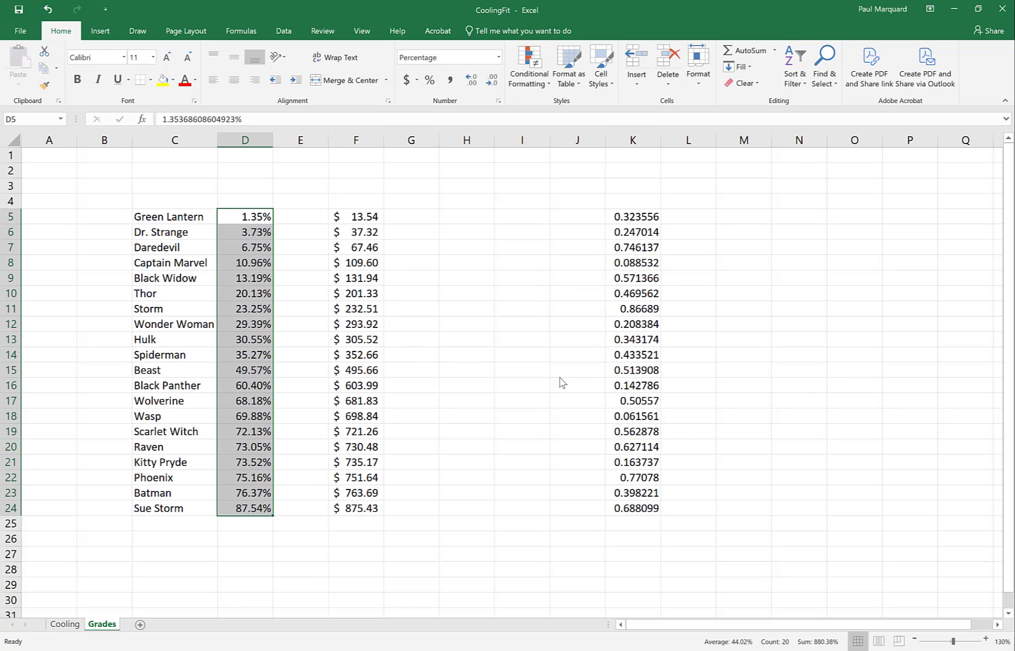
Step: Copy the dollar amounts in F5:F24 and paste them as values only starting at G5
click(356, 217)
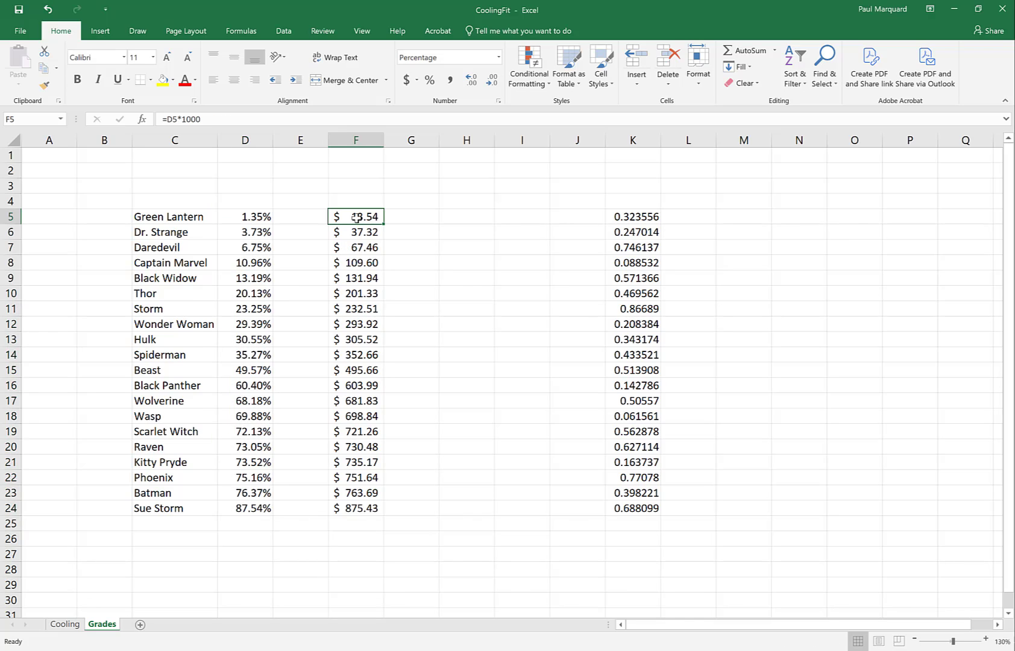
drag(356, 217, 367, 515)
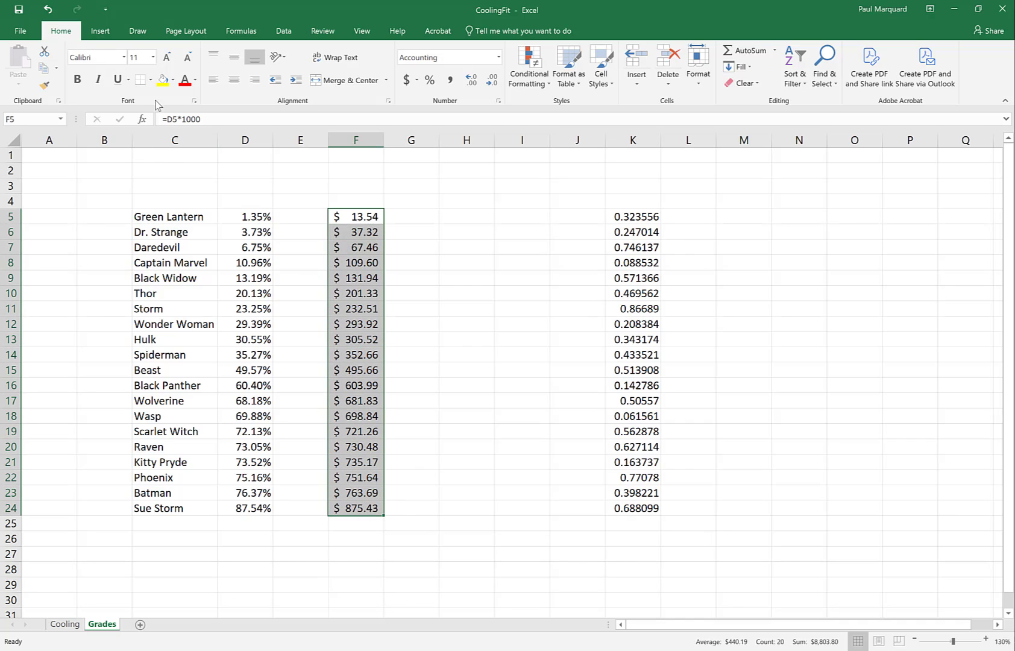
click(44, 72)
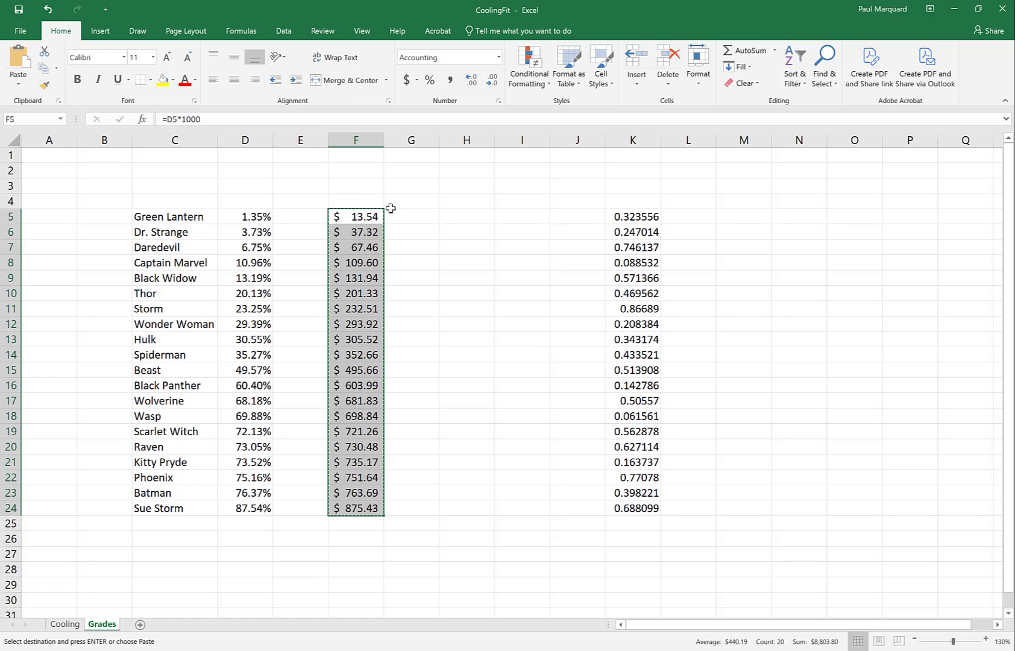
click(413, 216)
click(18, 82)
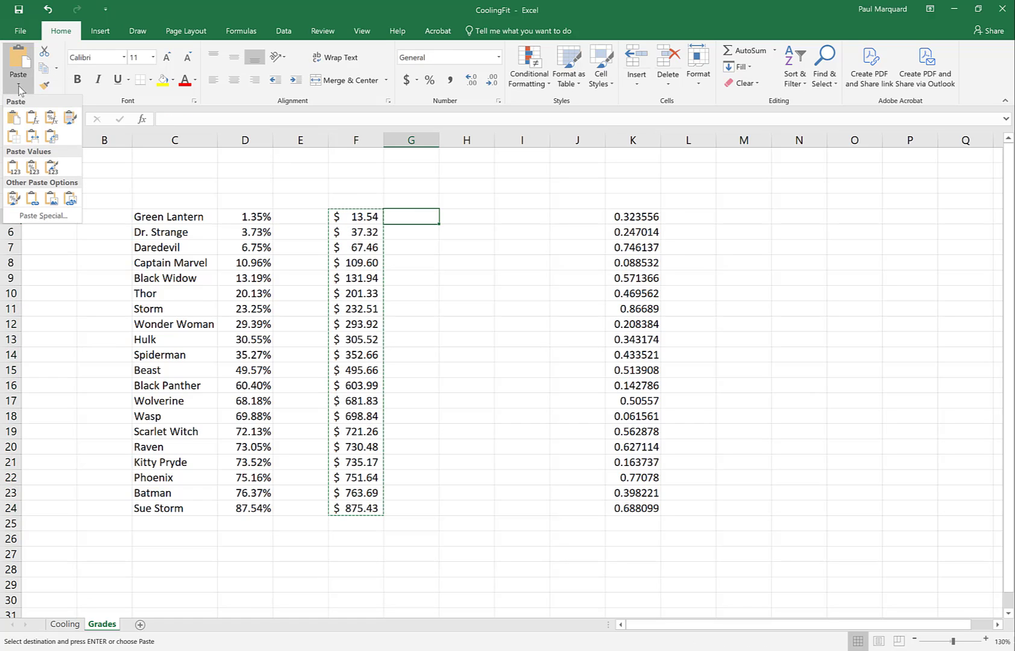
click(14, 170)
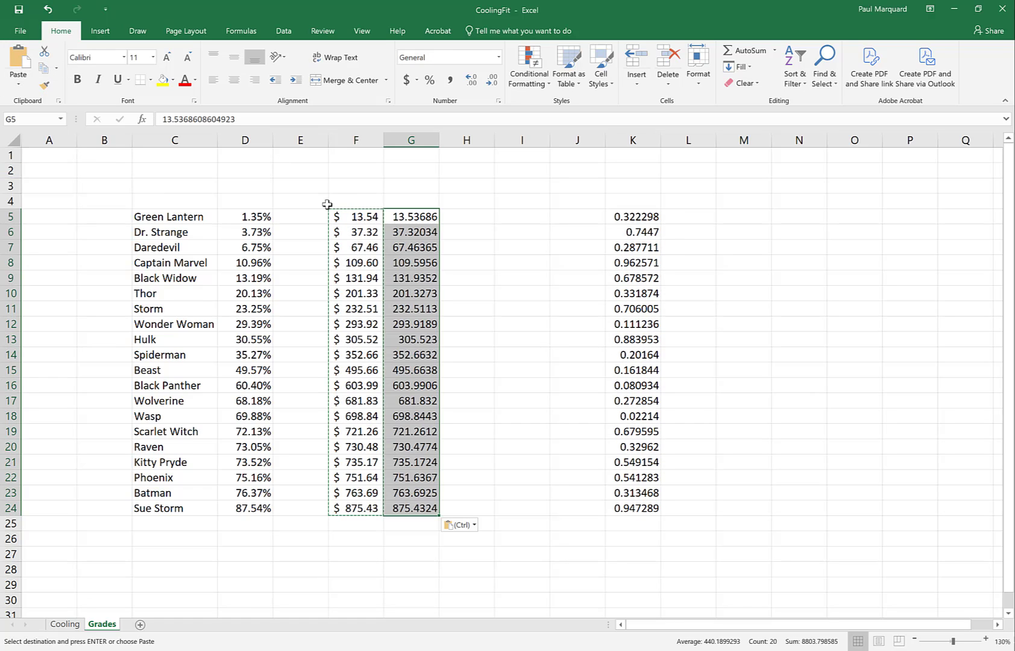
Step: Clear the formulas in F5:F24 and move the pasted values from G5:G24 into F5:F24
drag(351, 220, 355, 515)
key(Delete)
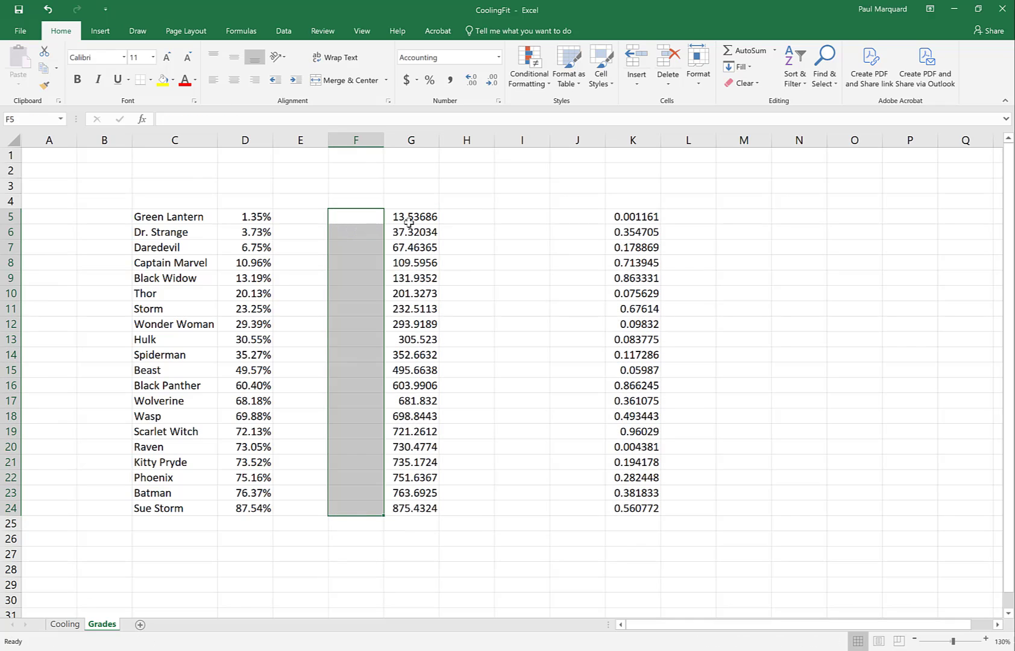
click(409, 219)
drag(393, 220, 401, 510)
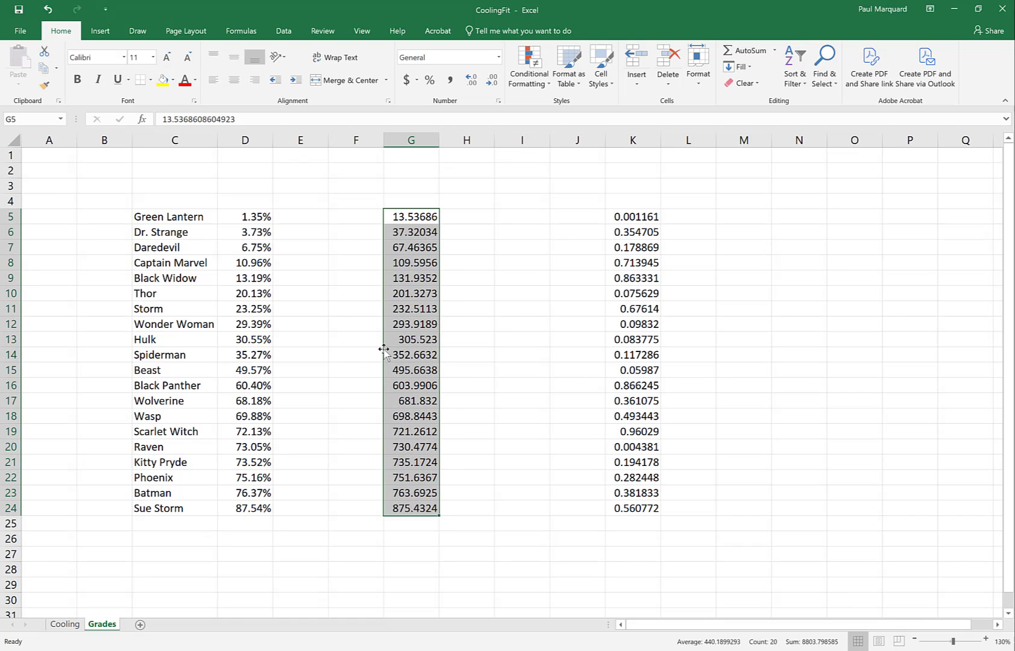
drag(384, 350, 357, 354)
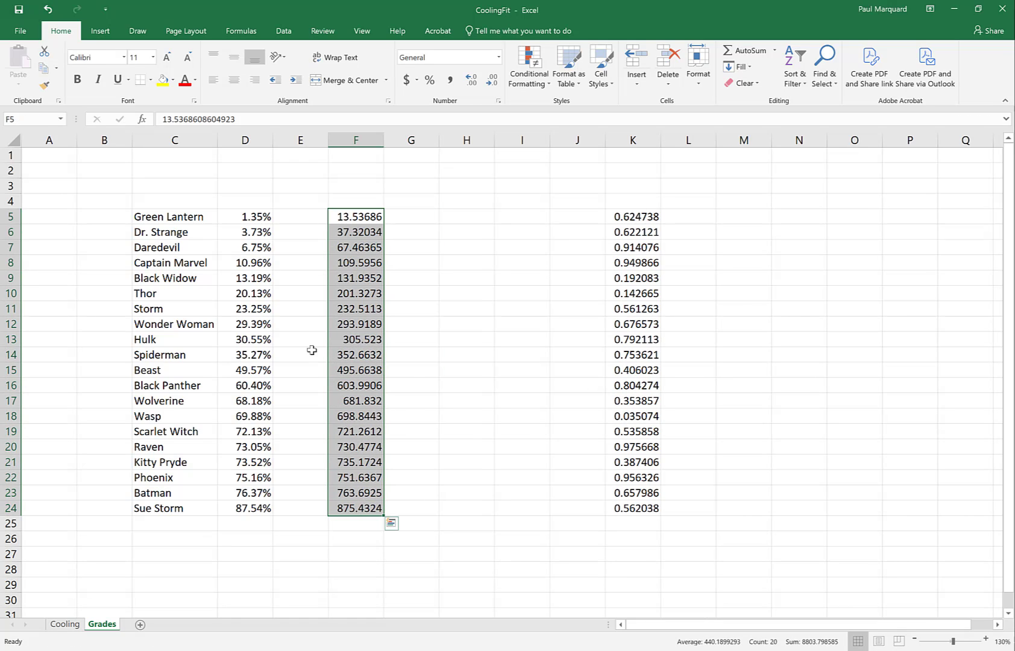
Step: Sort the grades in D5:D24 largest to smallest with the selection expanded, and compare the column F values with the names and grades
drag(247, 218, 244, 505)
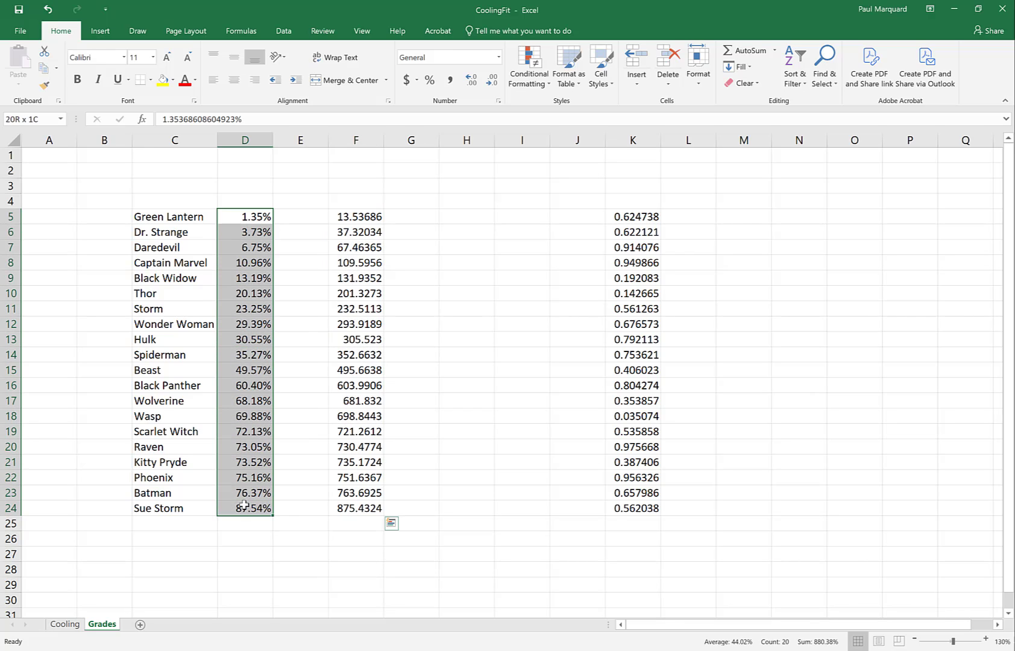
click(803, 83)
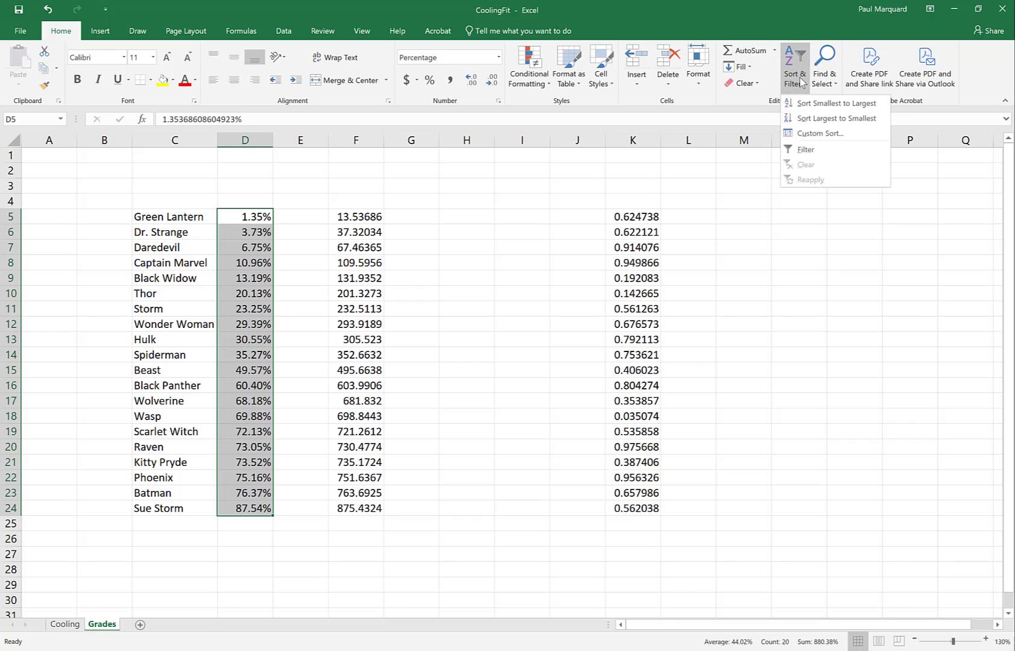
click(805, 118)
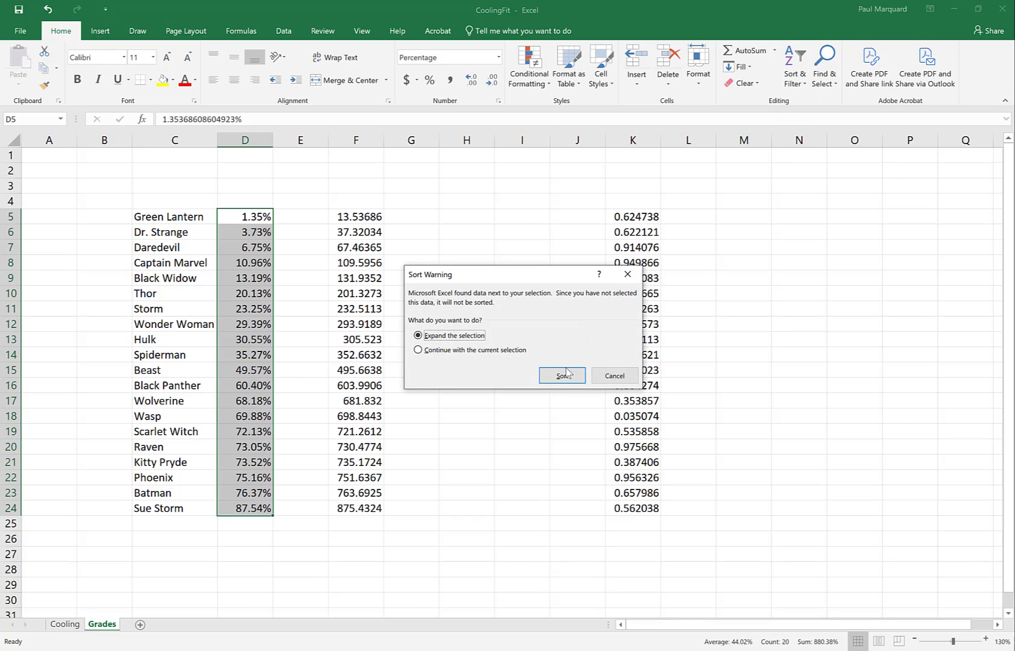
click(562, 375)
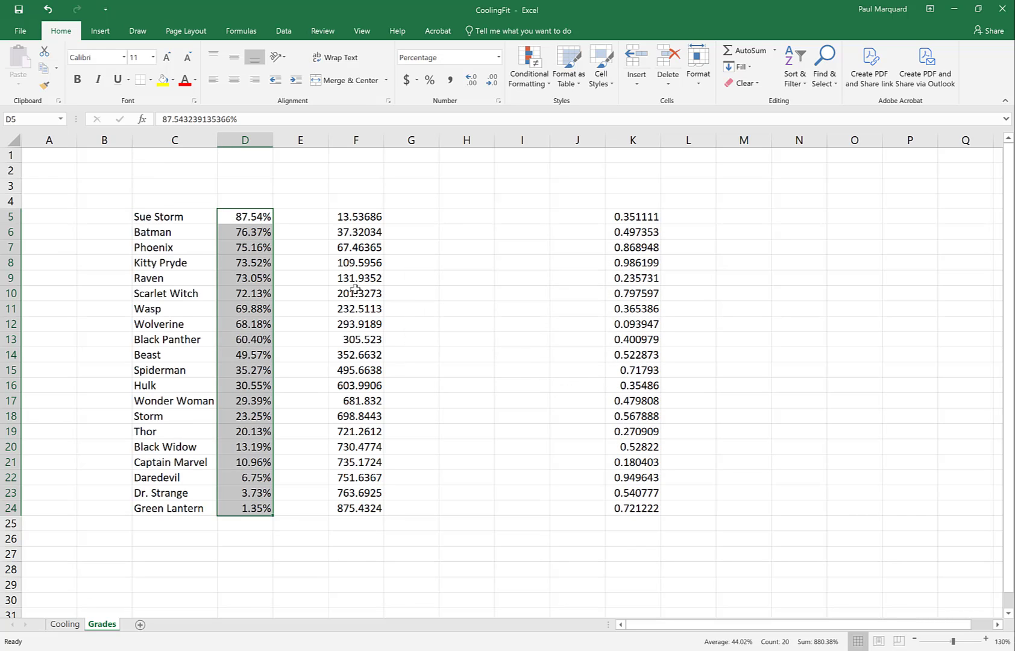
click(359, 217)
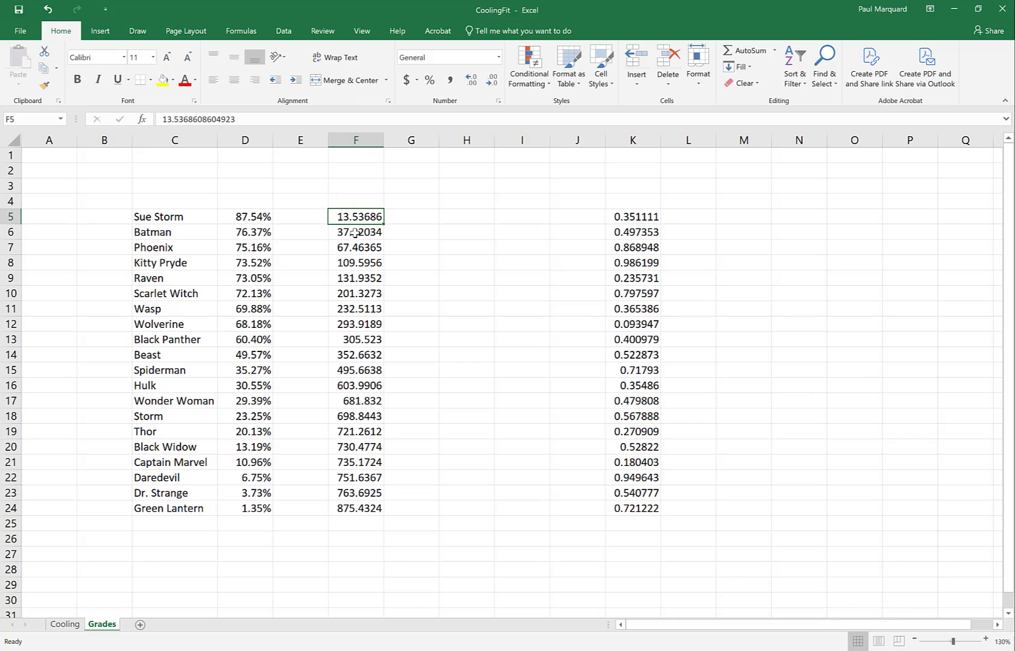
click(362, 232)
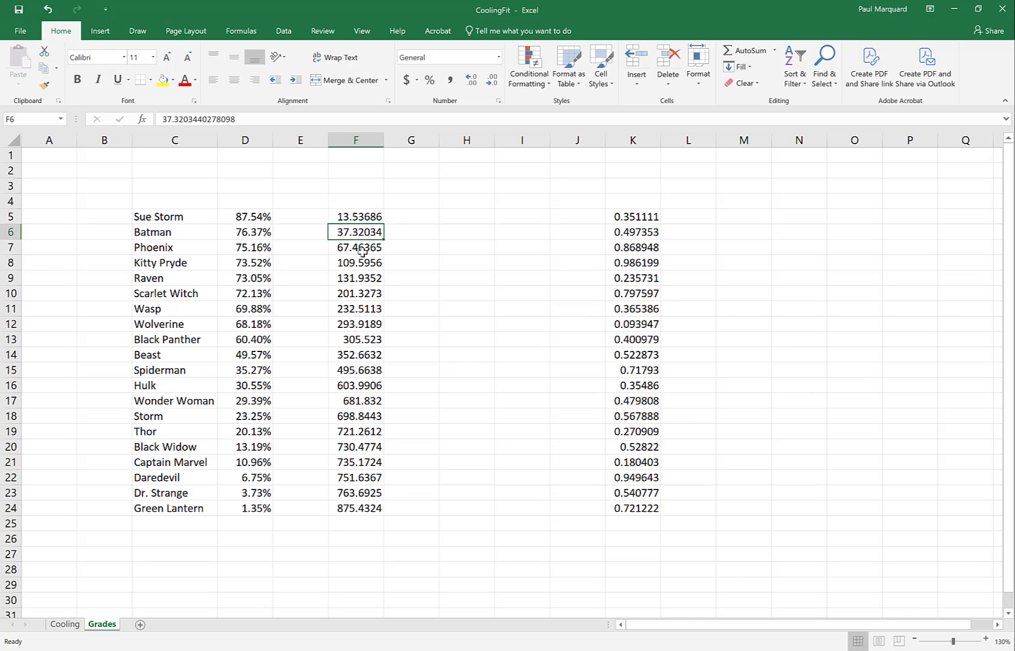
drag(362, 252, 362, 511)
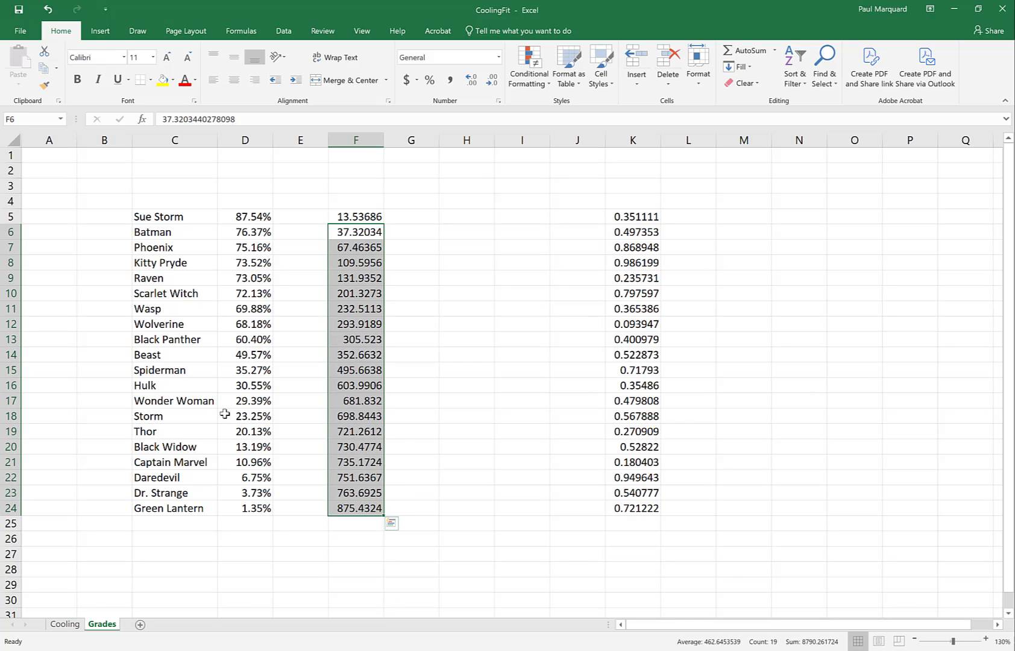
drag(181, 216, 241, 511)
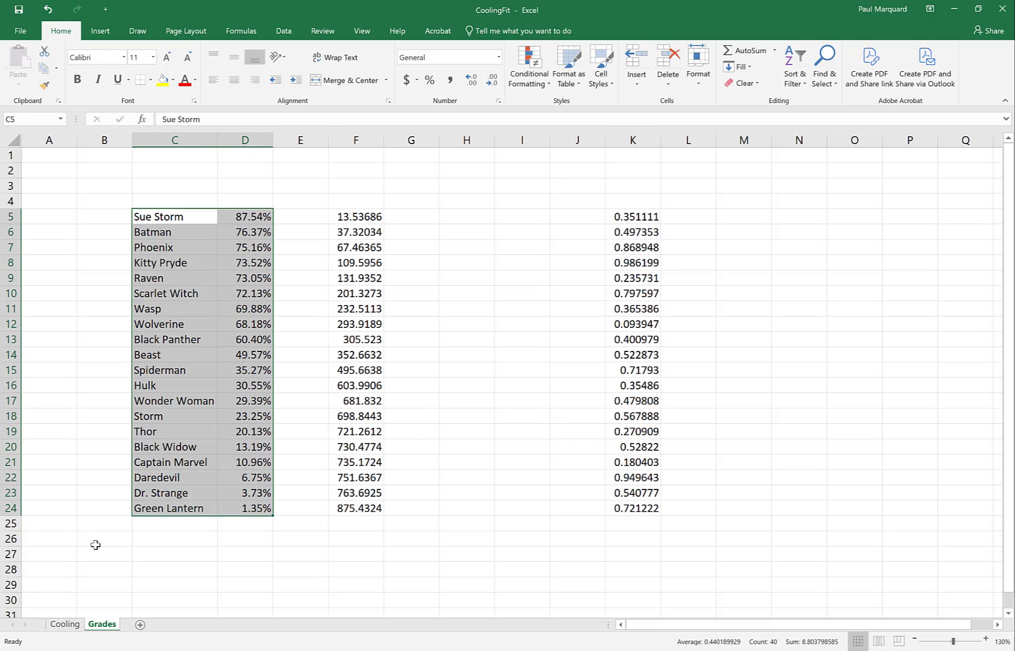
Step: On the Cooling sheet, change the number format of the temperatures in B2:B30 to General
click(65, 625)
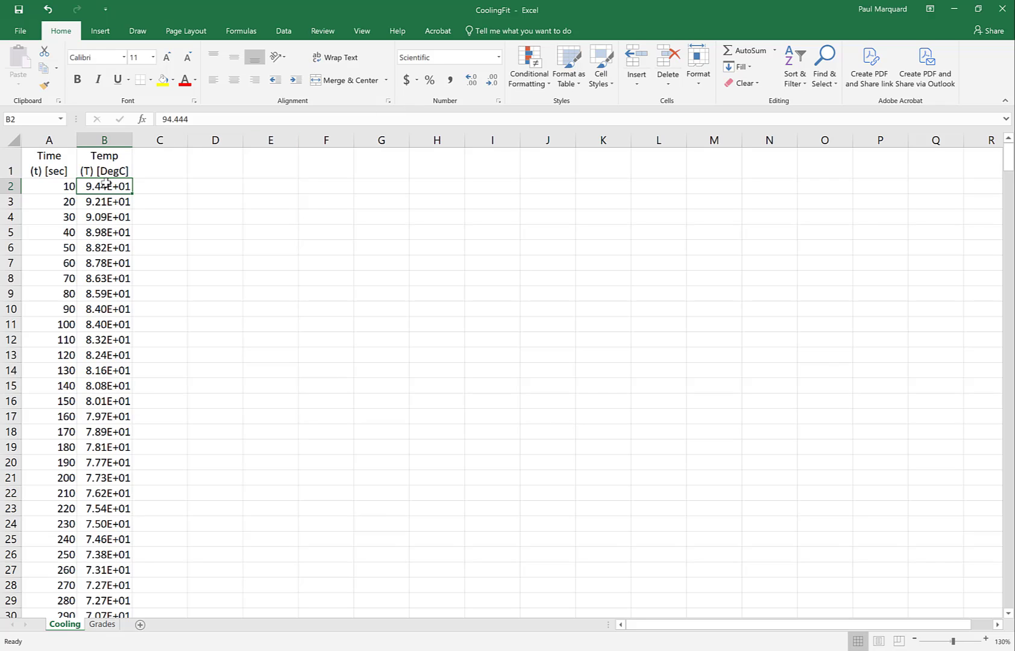
drag(105, 186, 128, 612)
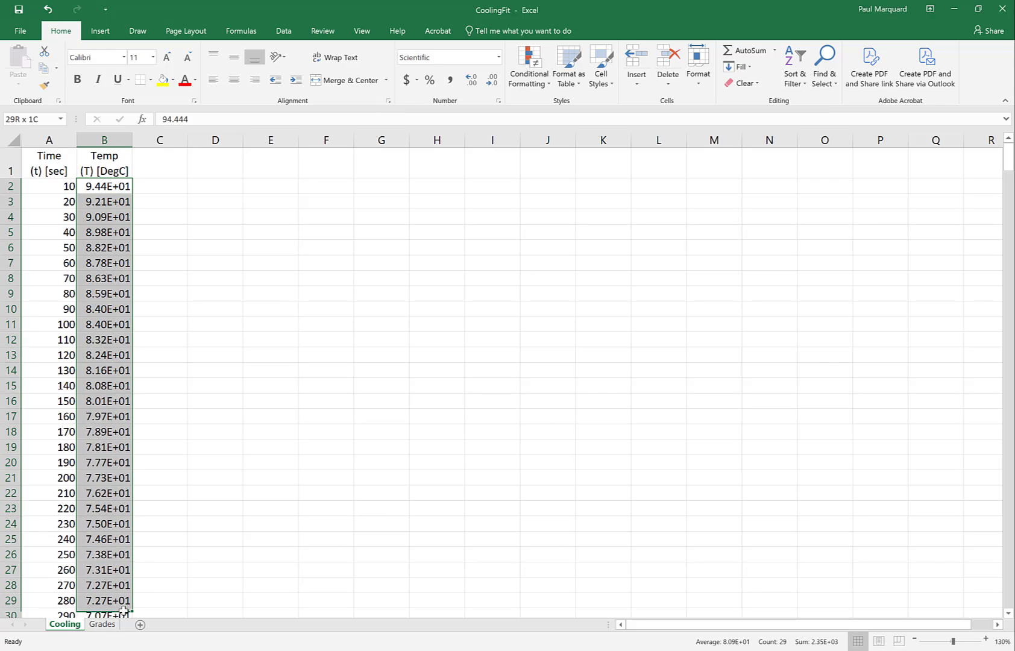
click(498, 56)
click(480, 84)
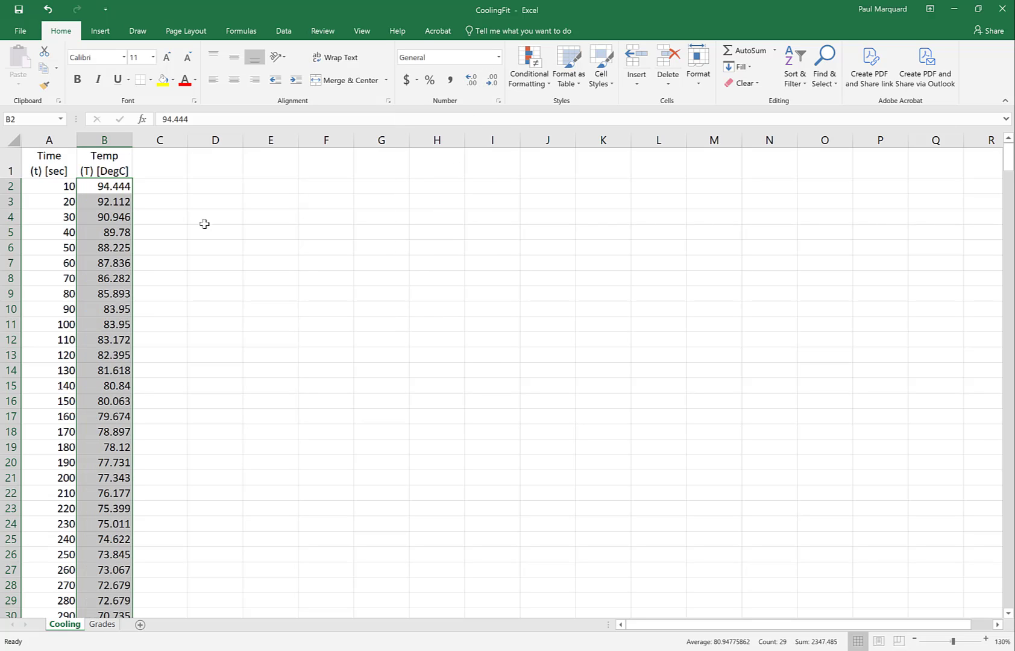
click(93, 186)
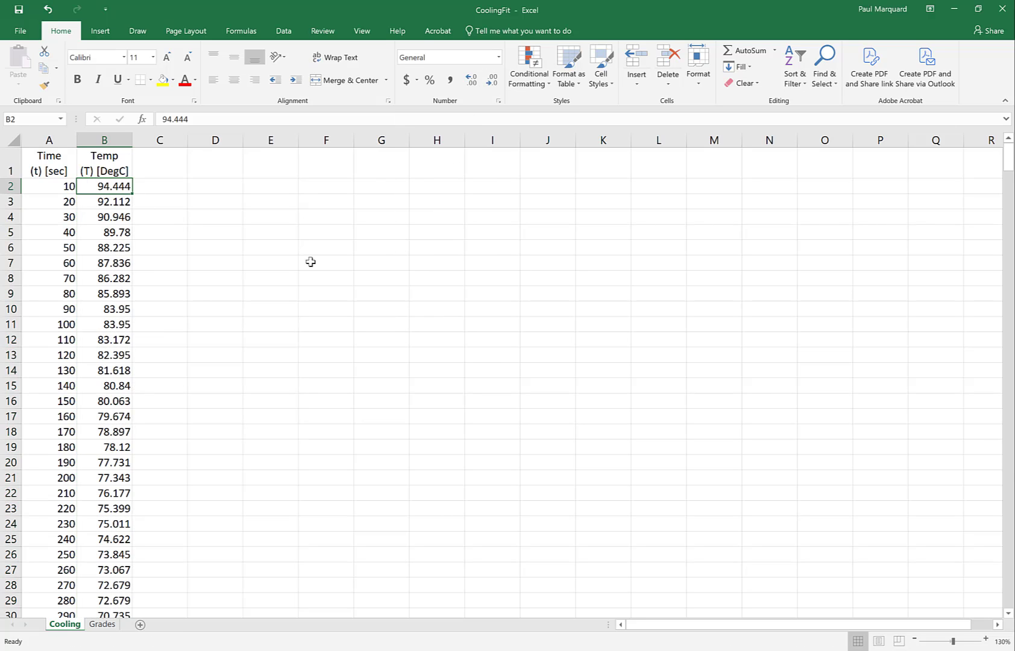
Step: Freeze the top row of the Cooling sheet containing the Time and Temp headers
click(1010, 469)
click(1010, 469)
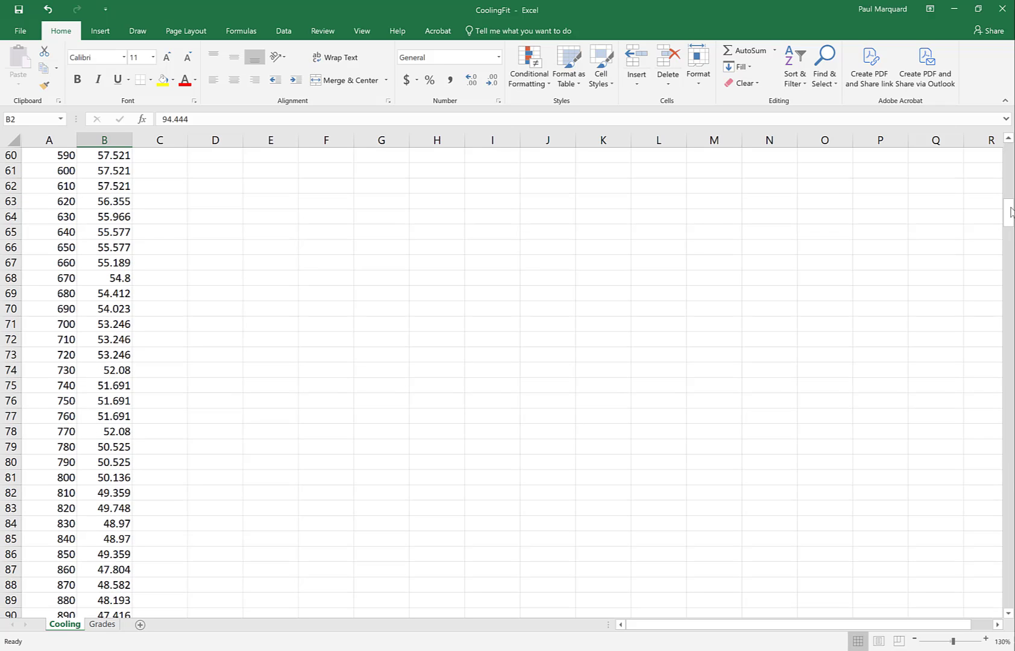
click(1011, 162)
click(1011, 162)
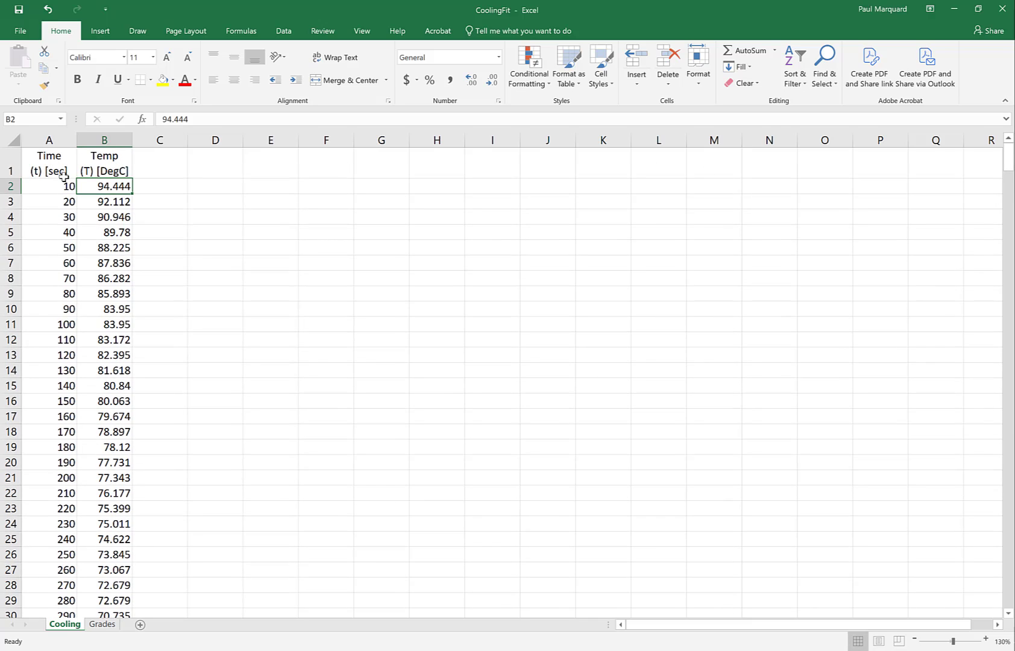
click(359, 31)
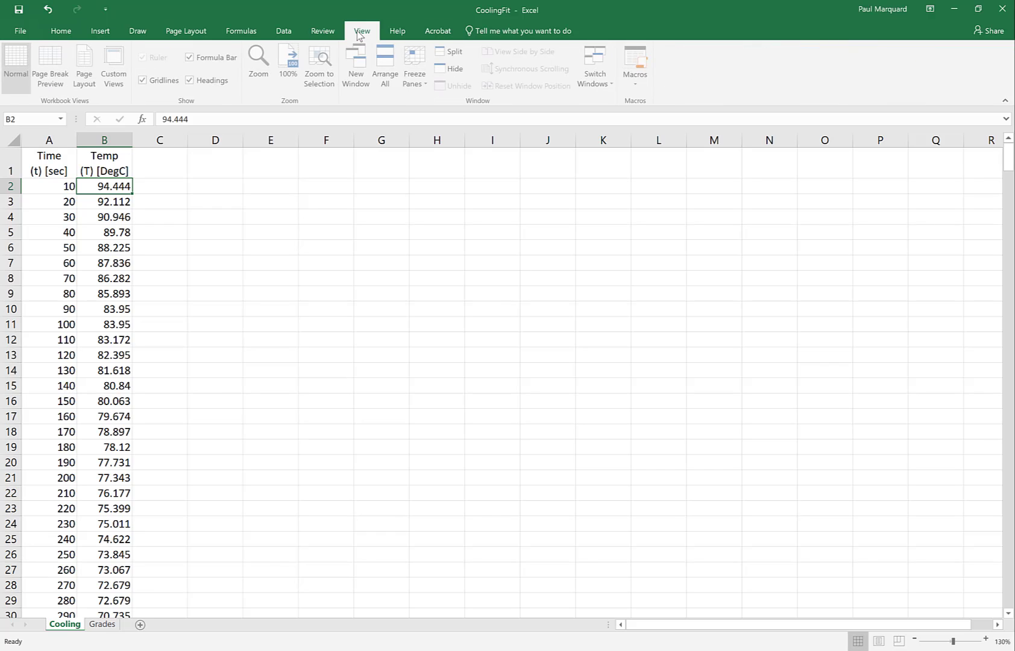
click(418, 69)
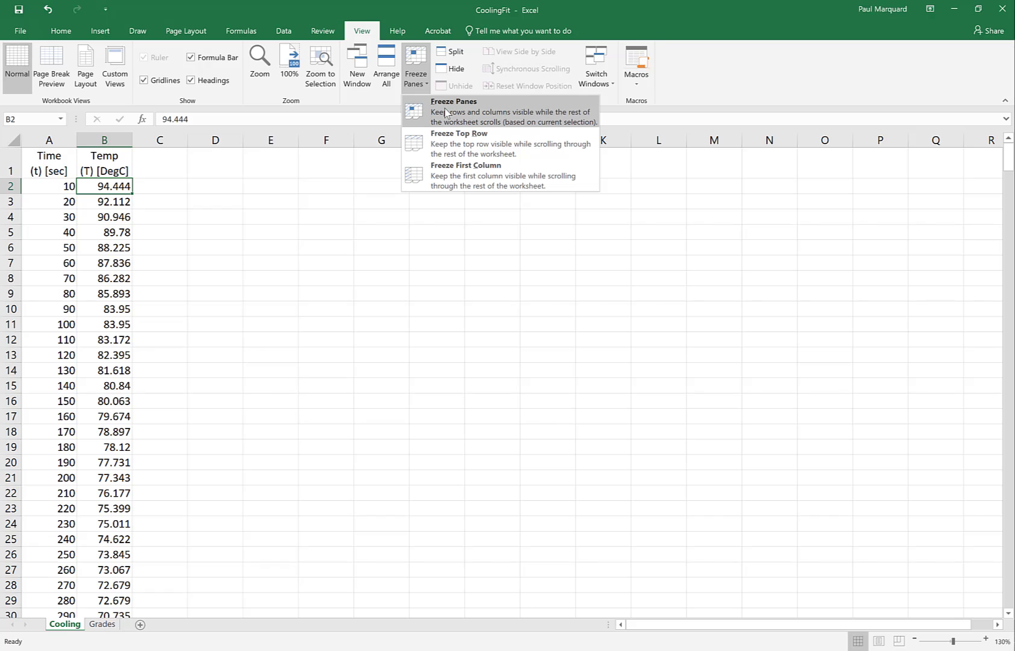
click(125, 187)
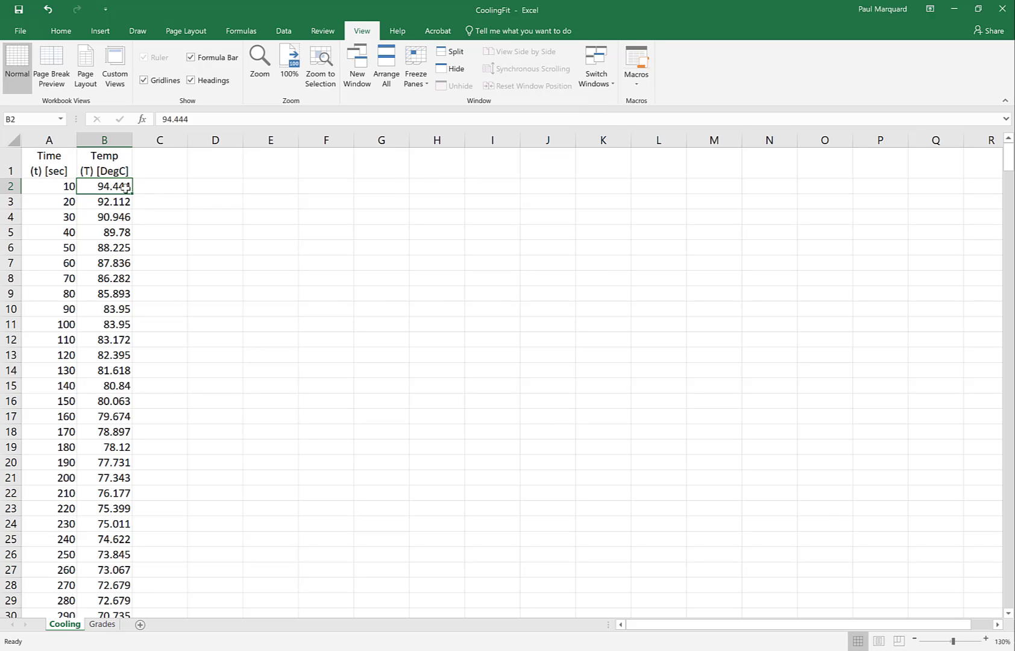
click(419, 87)
click(440, 149)
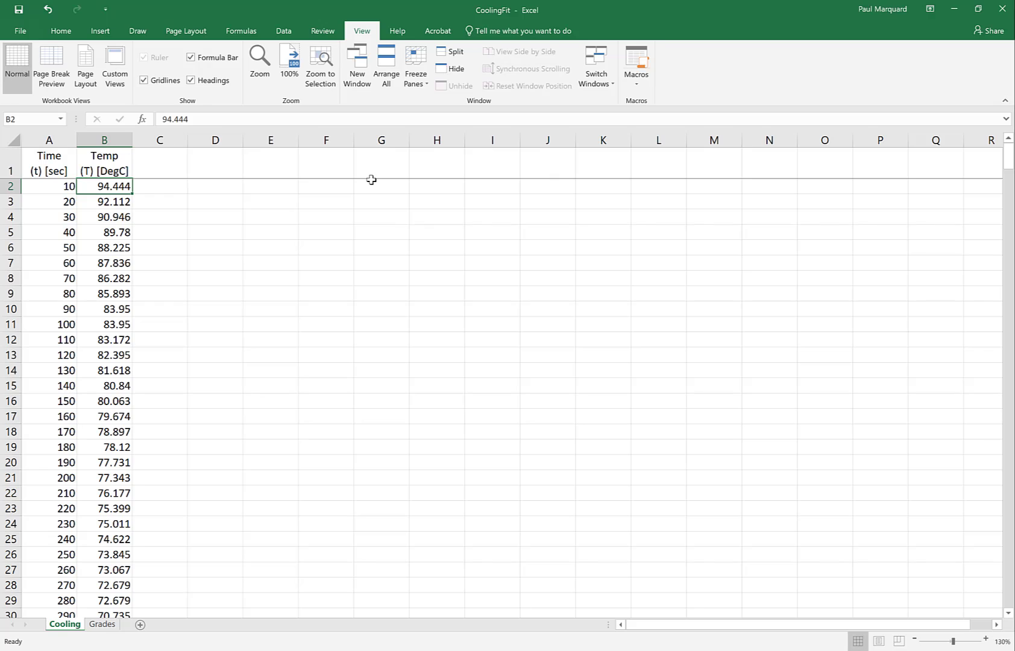
Step: Examine the frozen header row against the row numbers directly beneath it further down the Cooling data
click(1012, 550)
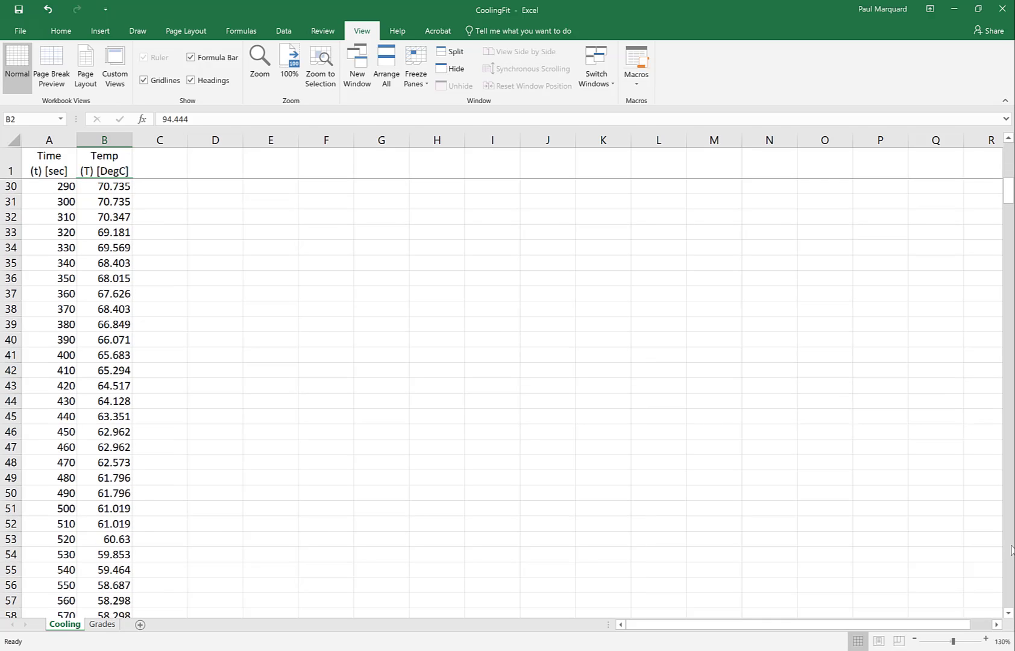
click(1011, 550)
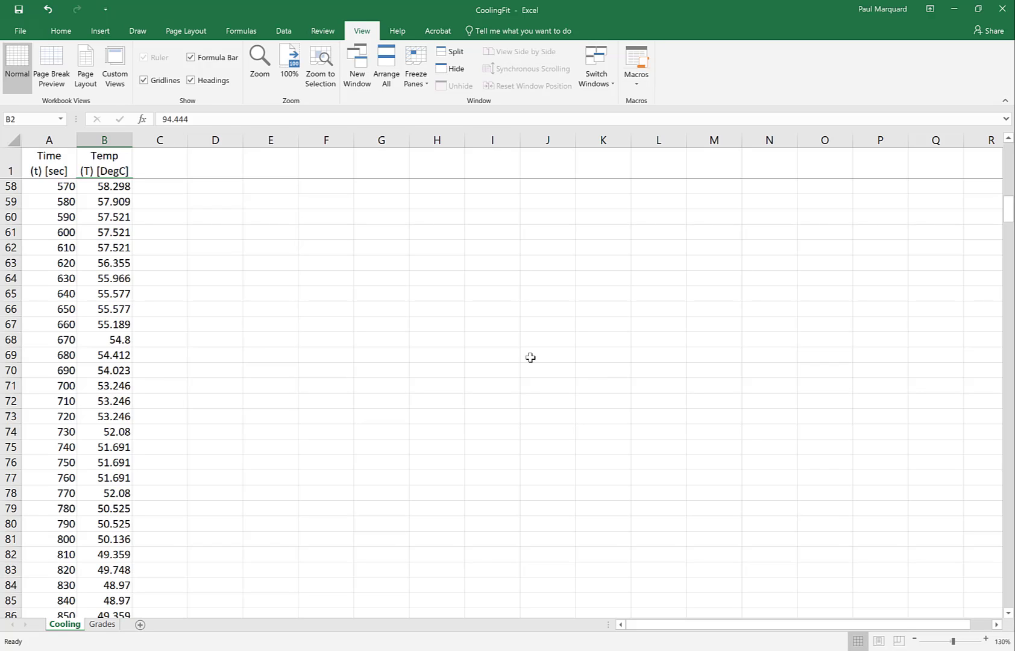
click(10, 167)
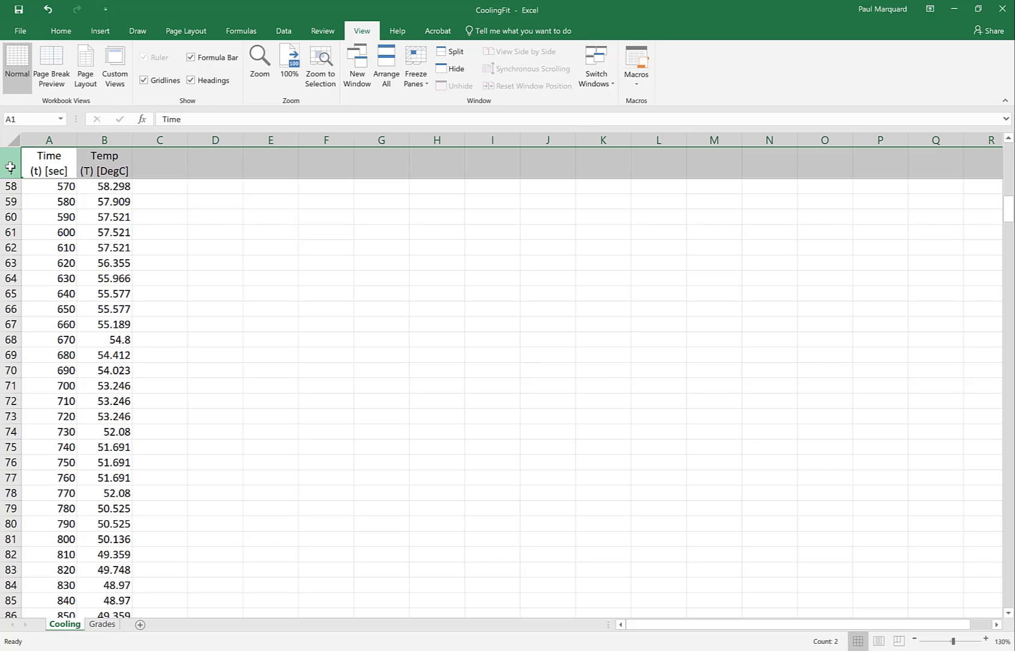
click(11, 187)
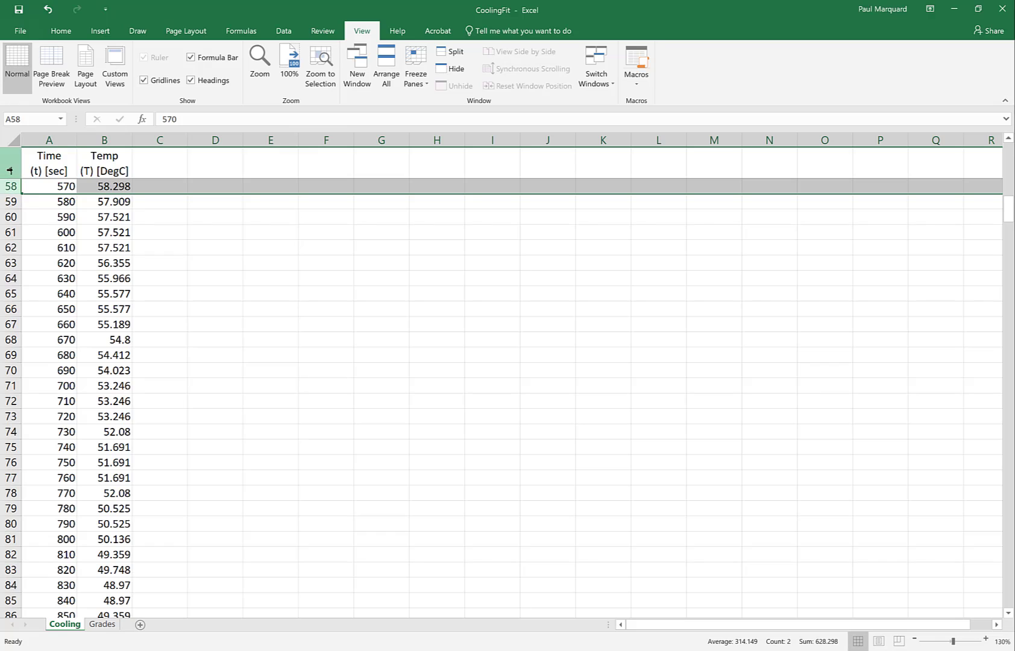
click(11, 164)
click(12, 187)
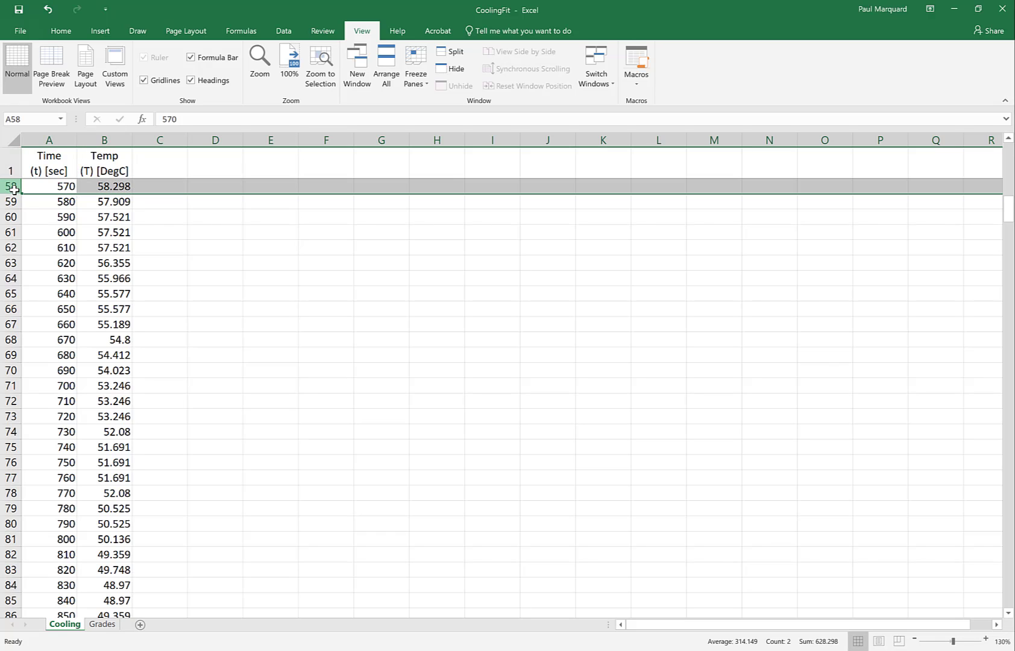
click(1008, 568)
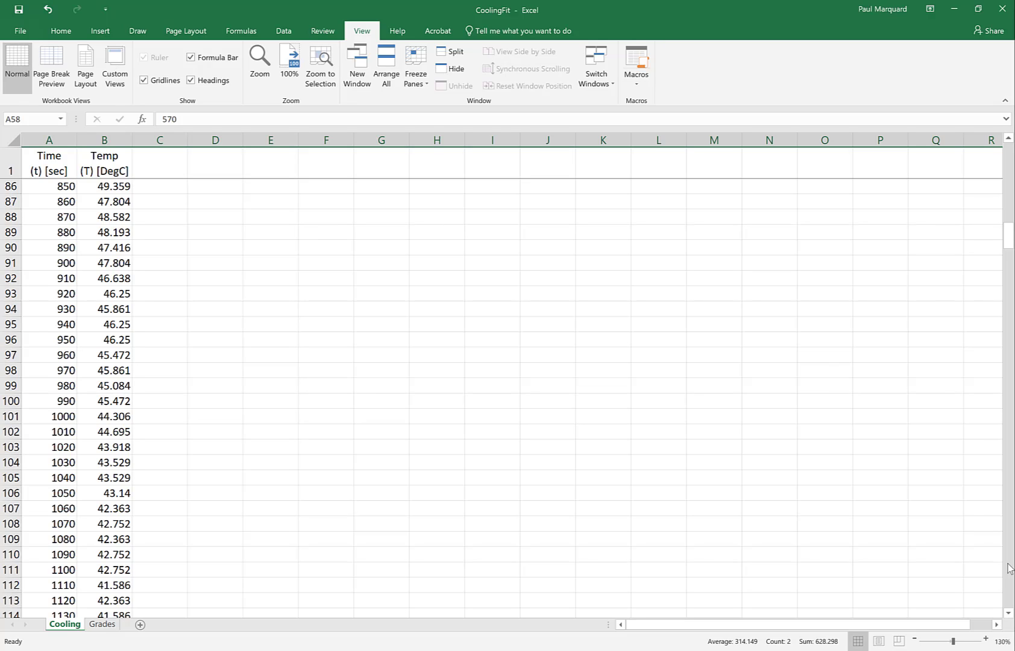